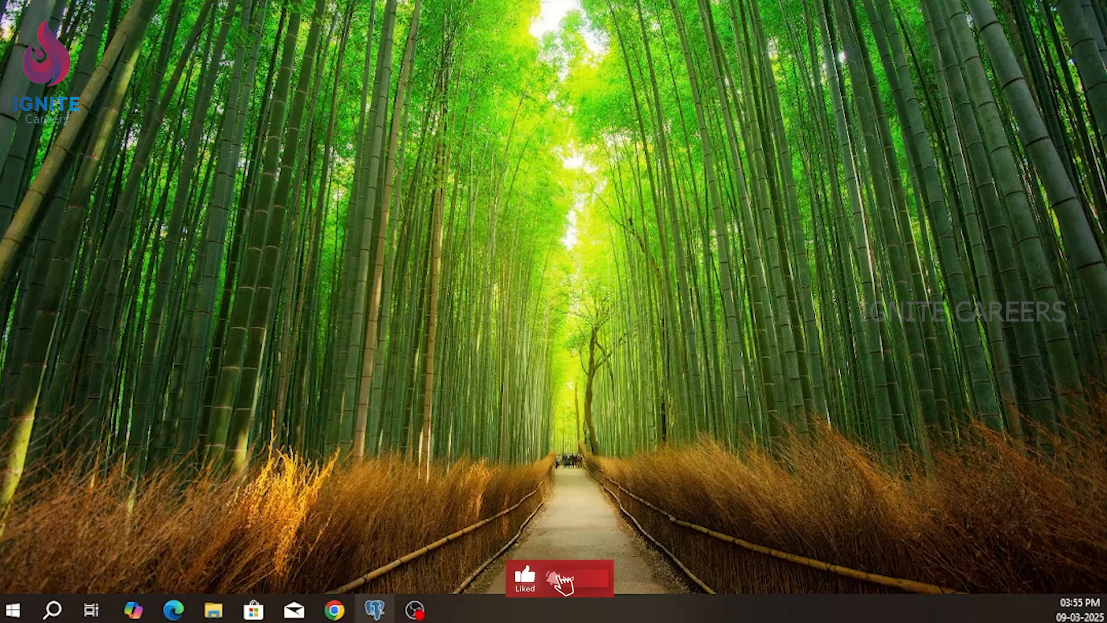
# Launch pgAdmin 4 from the taskbar
pyautogui.click(374, 610)
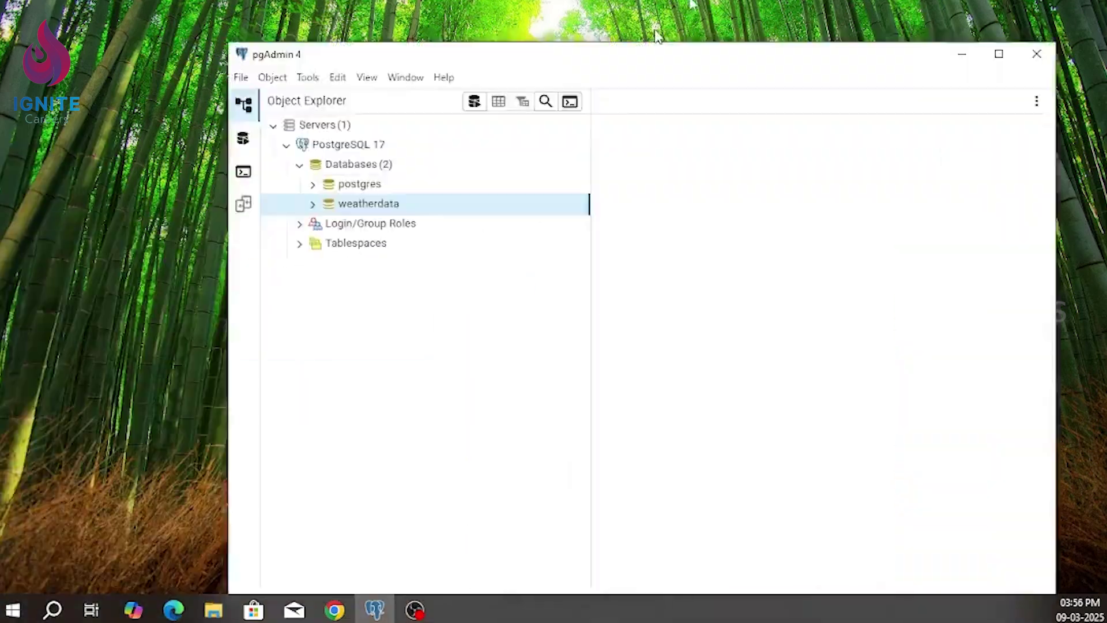
# Maximize pgAdmin and expand the weatherdata database down to the weather_data table
pyautogui.doubleClick(656, 48)
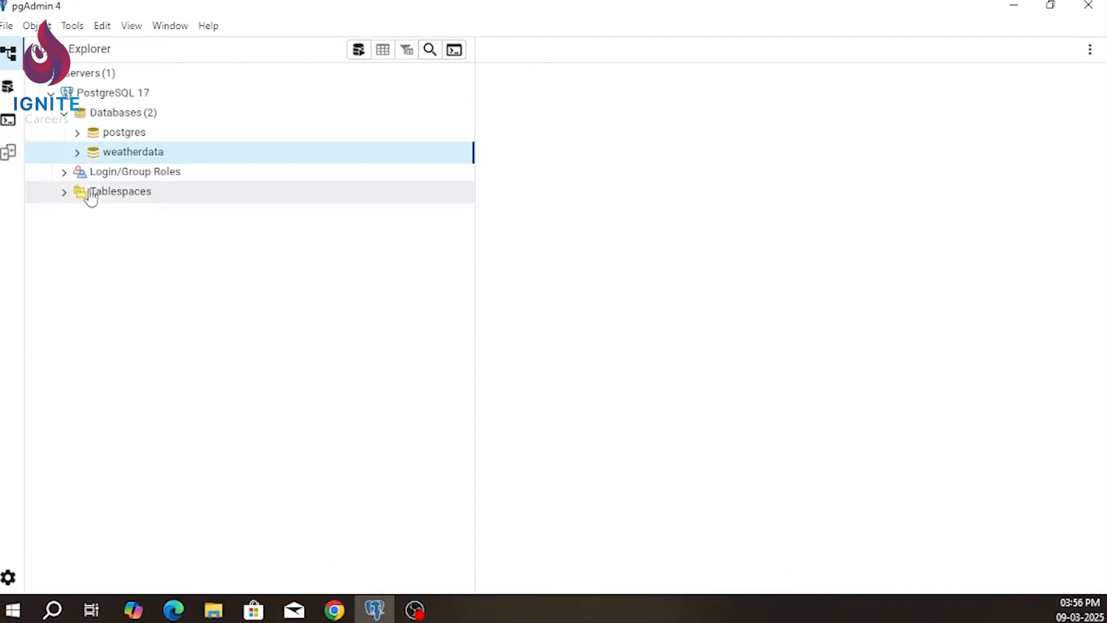
pyautogui.click(106, 154)
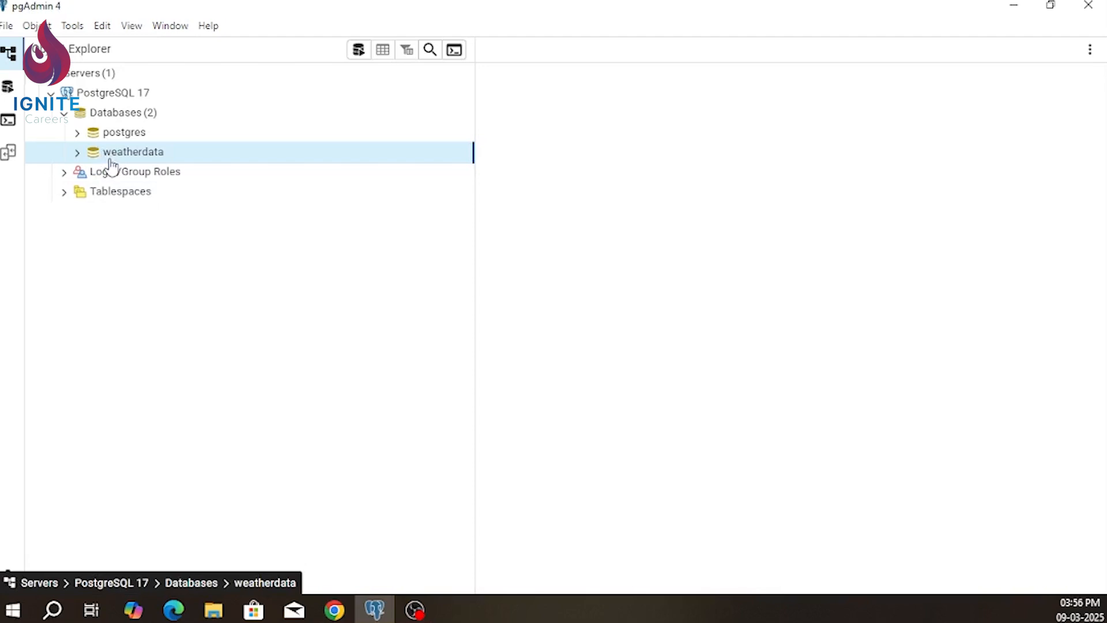
pyautogui.click(77, 153)
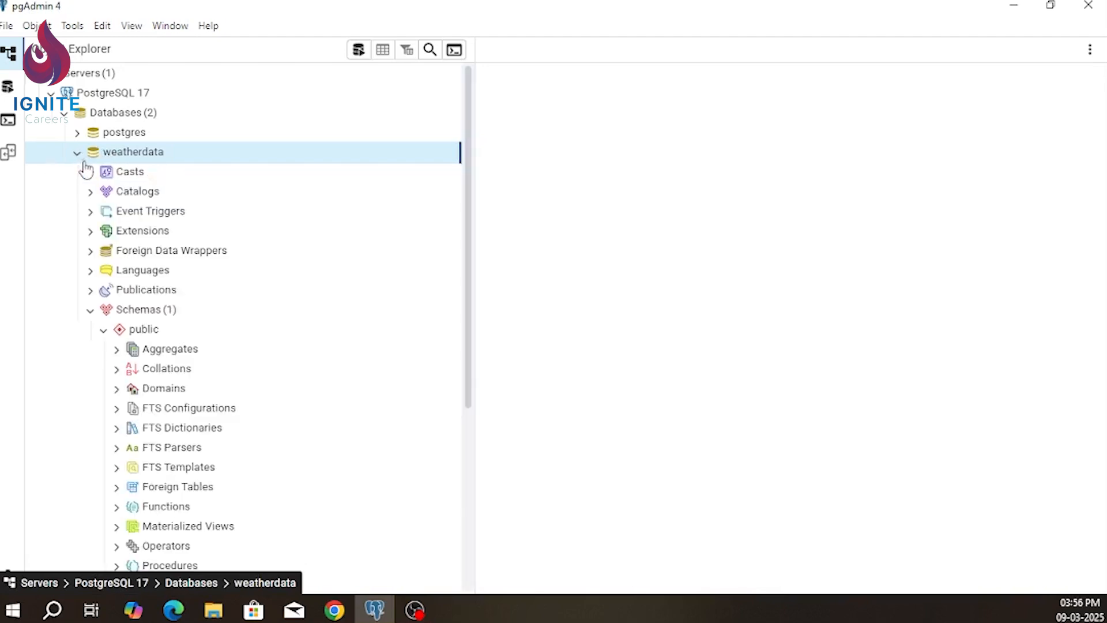
pyautogui.scroll(-5, 179, 443)
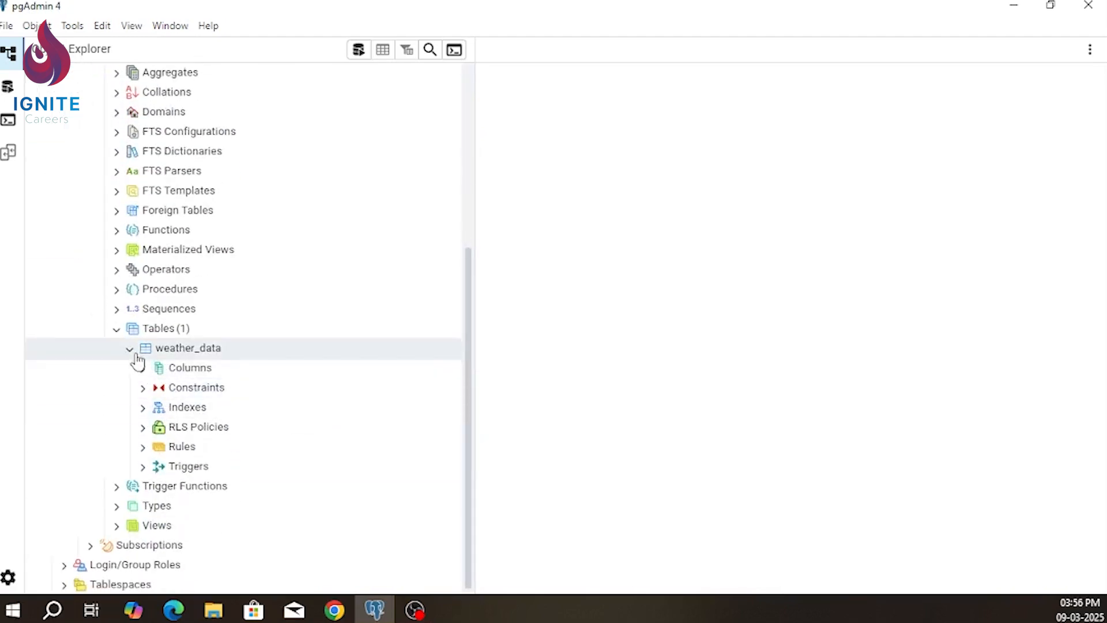
pyautogui.click(164, 348)
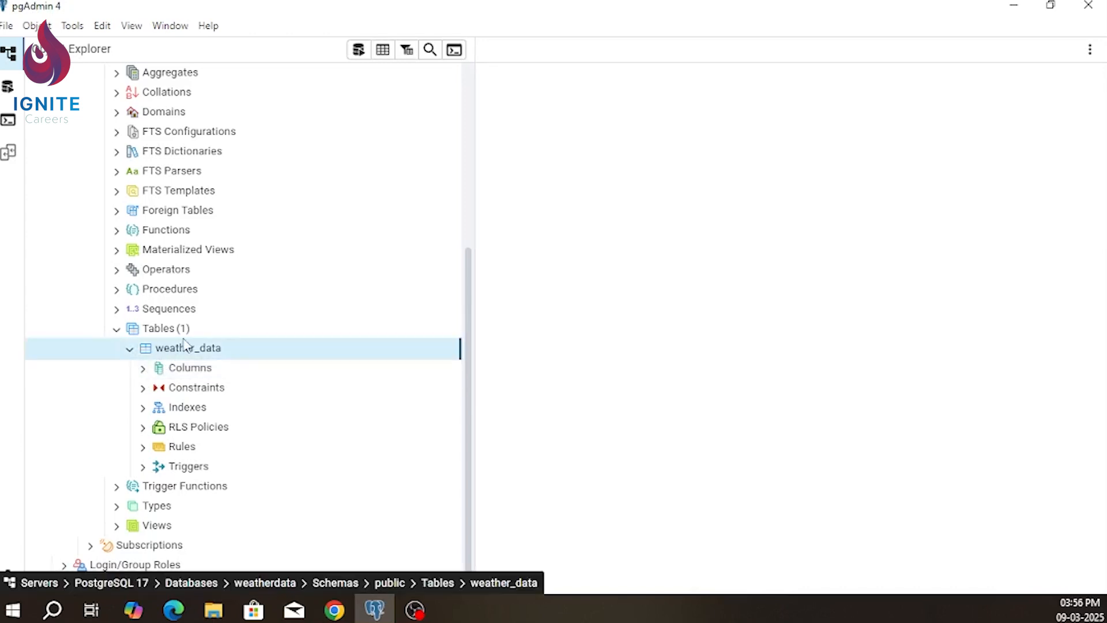
# View all rows of weather_data, then switch to the Grafana browser window
pyautogui.rightClick(180, 349)
pyautogui.moveTo(227, 328)
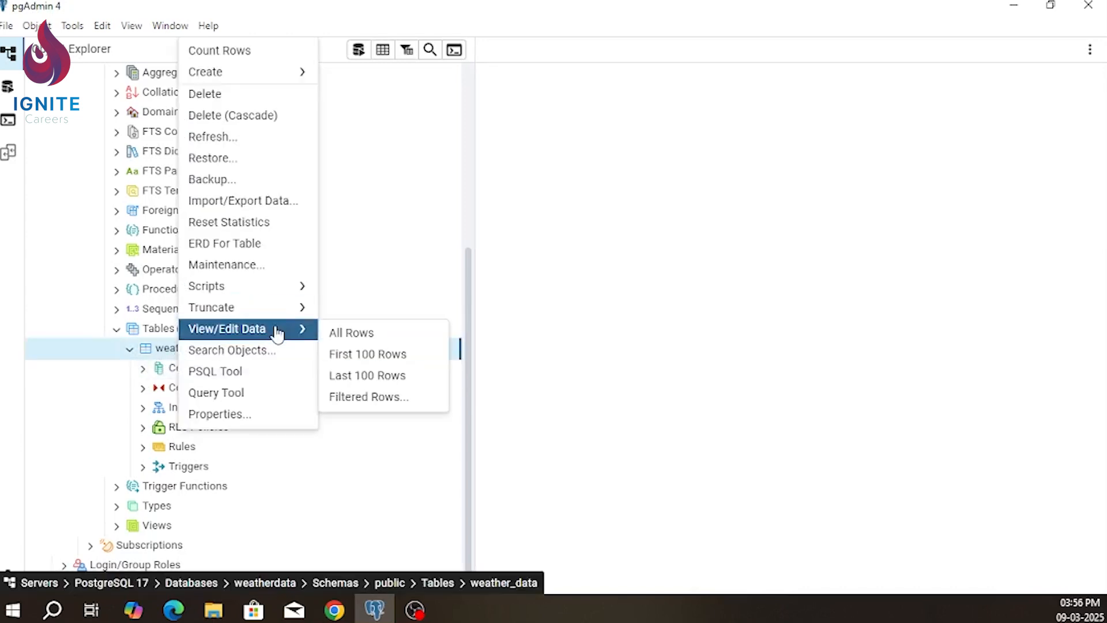
pyautogui.click(351, 332)
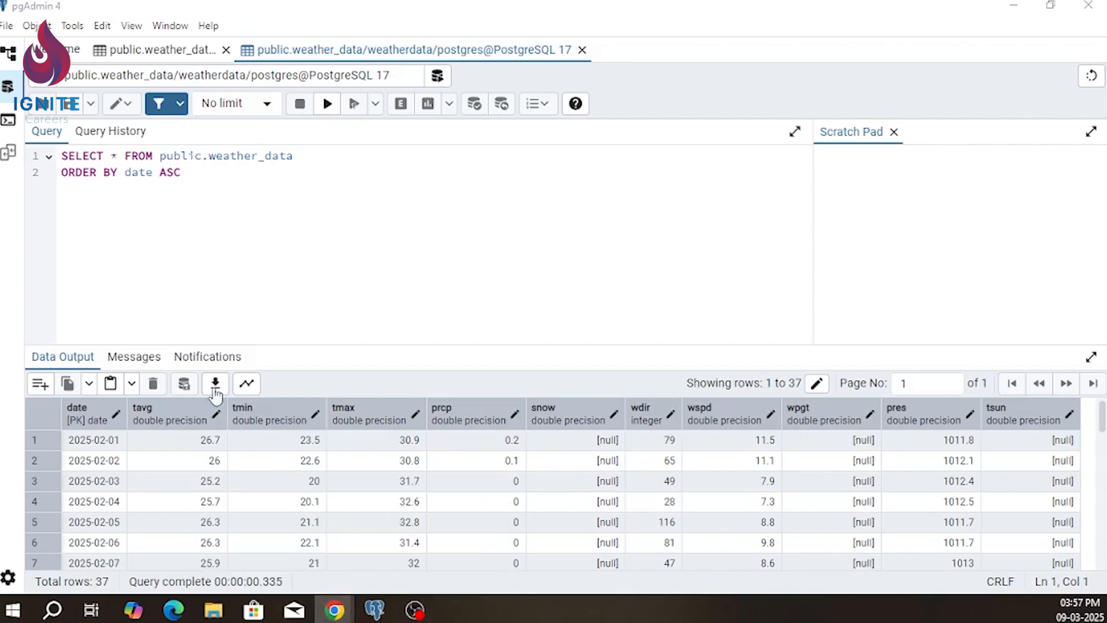
pyautogui.click(334, 611)
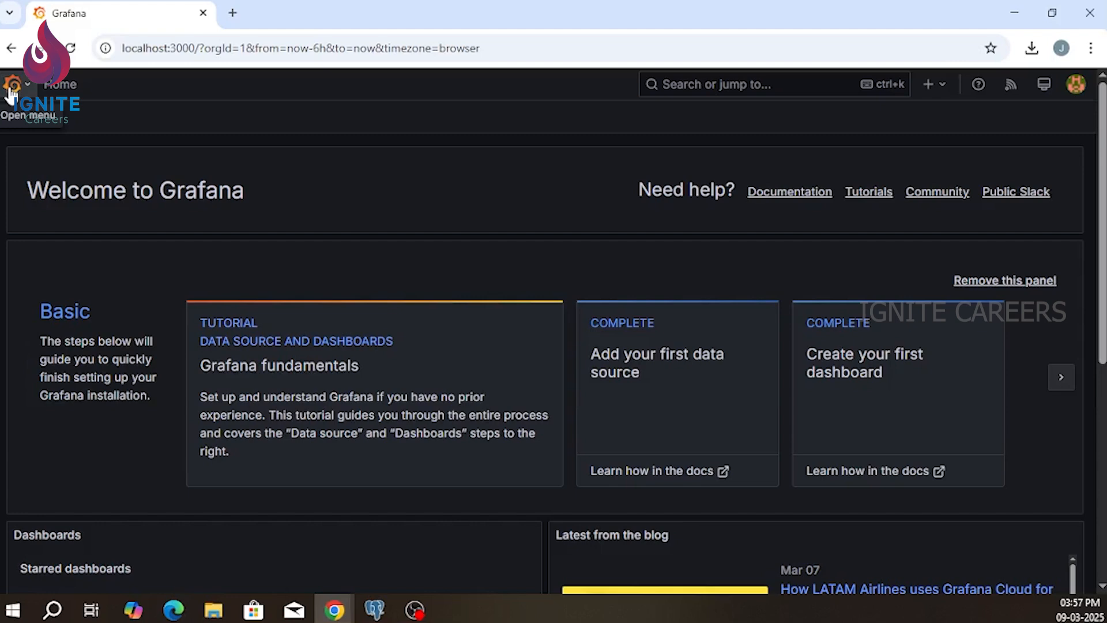
# Expand Grafana's main navigation menu
pyautogui.click(12, 86)
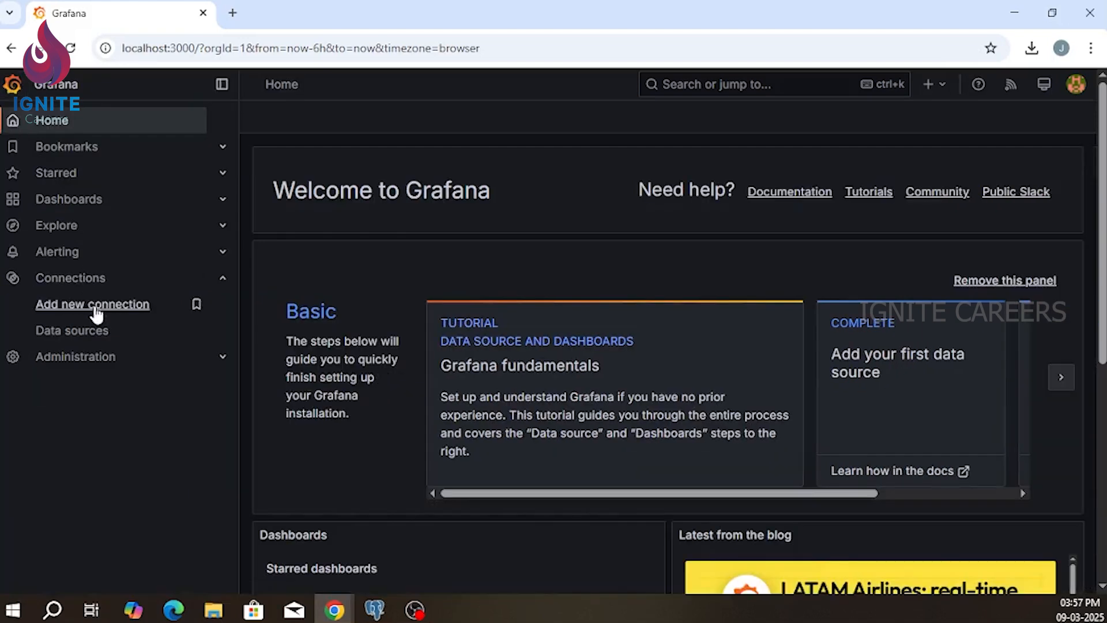
# Go to Connections > Data sources and review the PostgreSQL host URL and database name
pyautogui.click(63, 329)
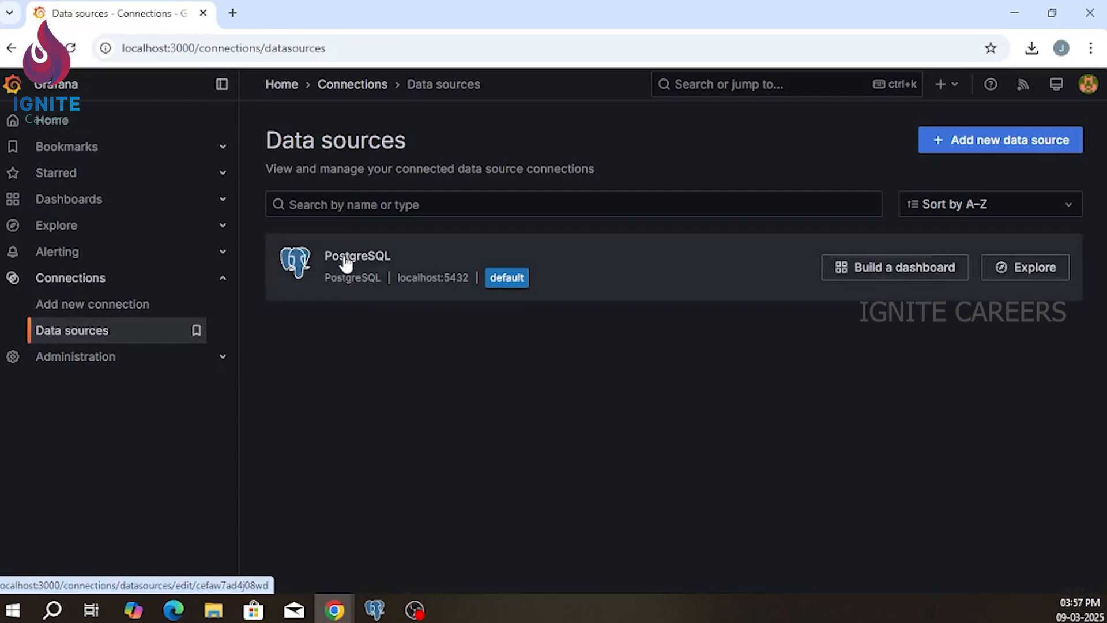
pyautogui.click(346, 261)
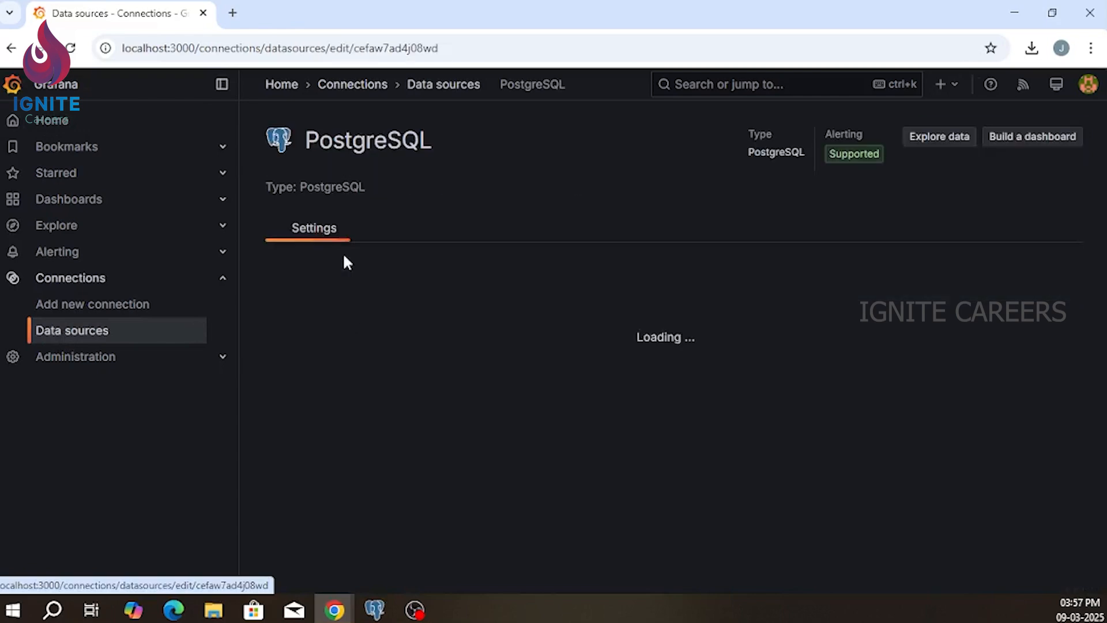
pyautogui.scroll(-2, 469, 371)
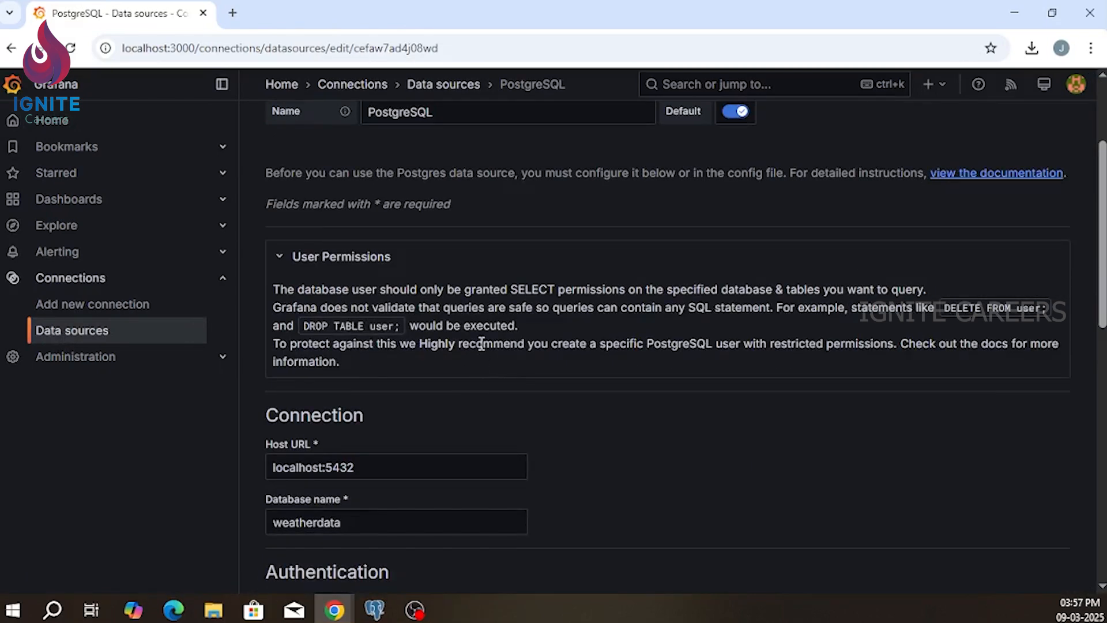
pyautogui.scroll(-2, 470, 379)
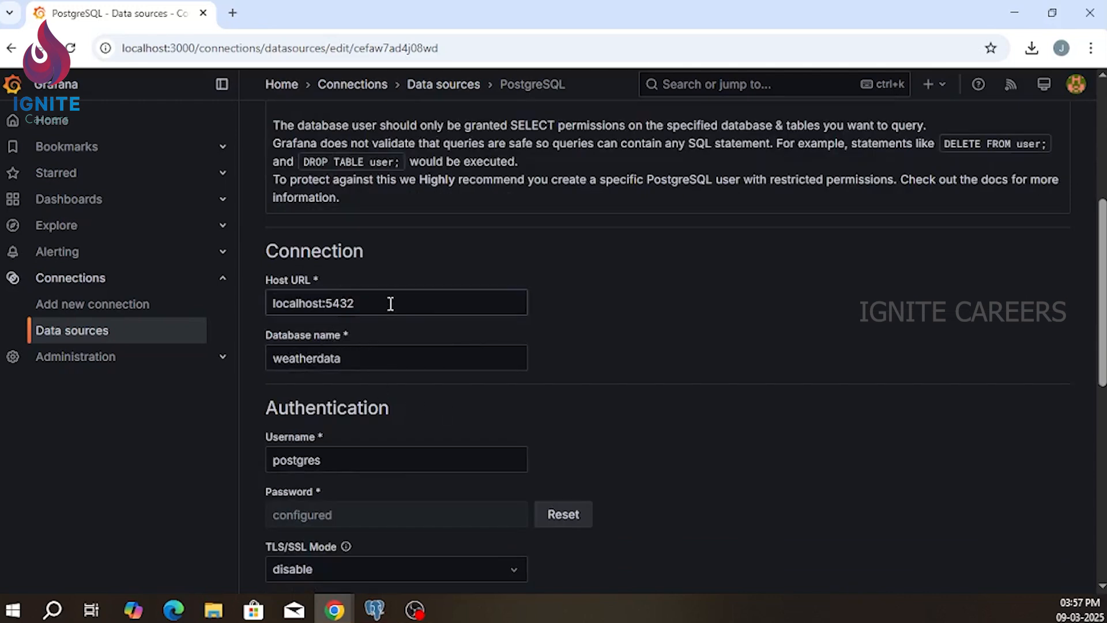
pyautogui.click(391, 302)
pyautogui.click(408, 358)
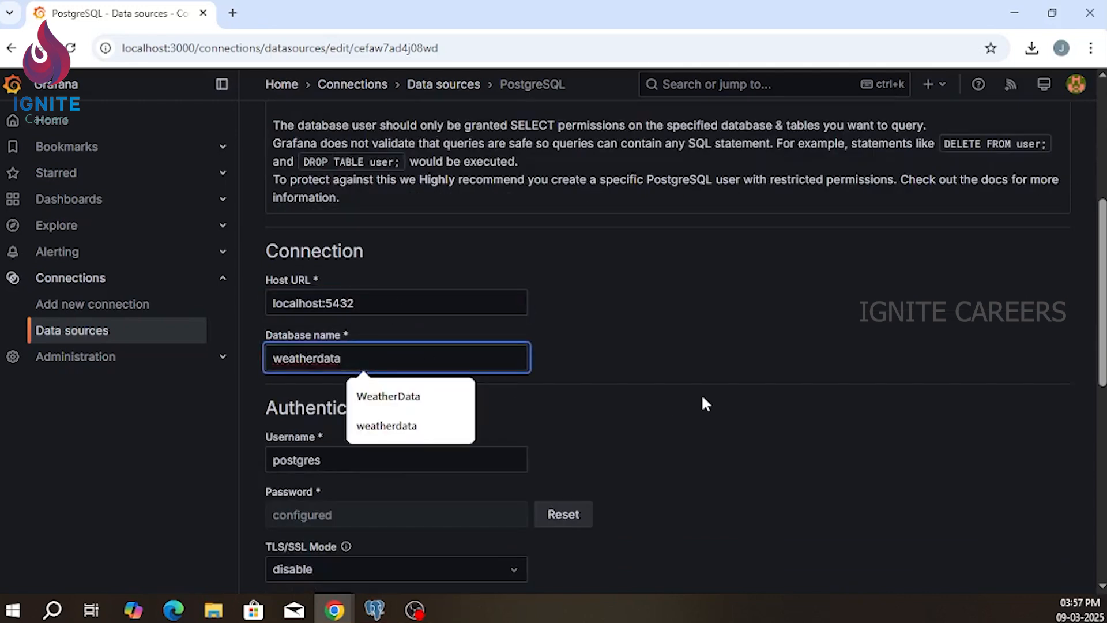
pyautogui.click(628, 387)
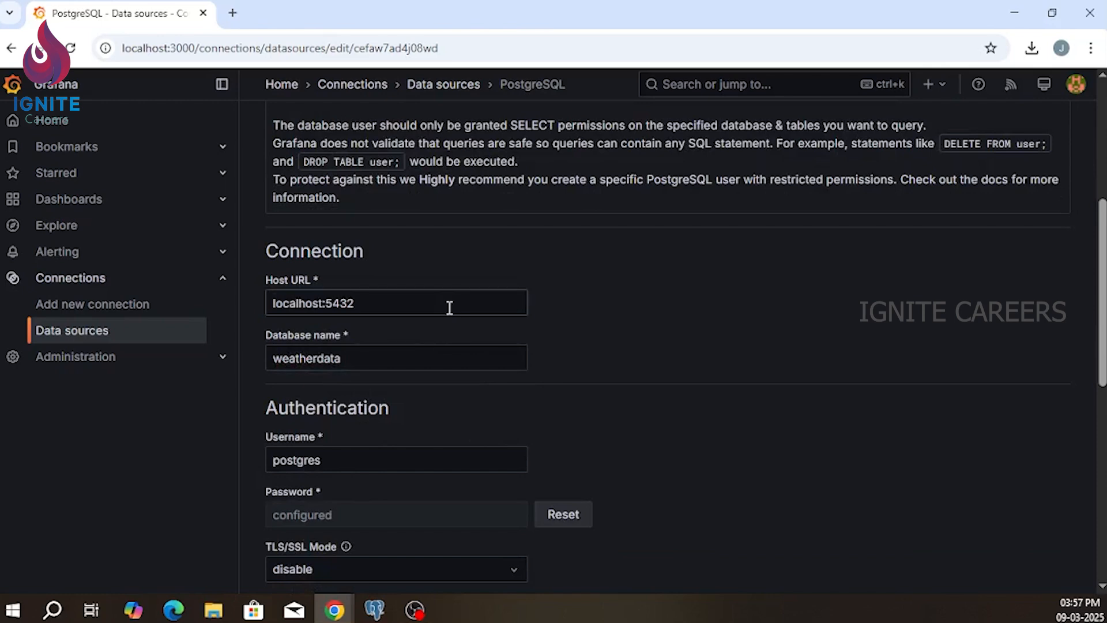
# Re-check host localhost:5432 and database weatherdata, then bring pgAdmin forward
pyautogui.click(449, 308)
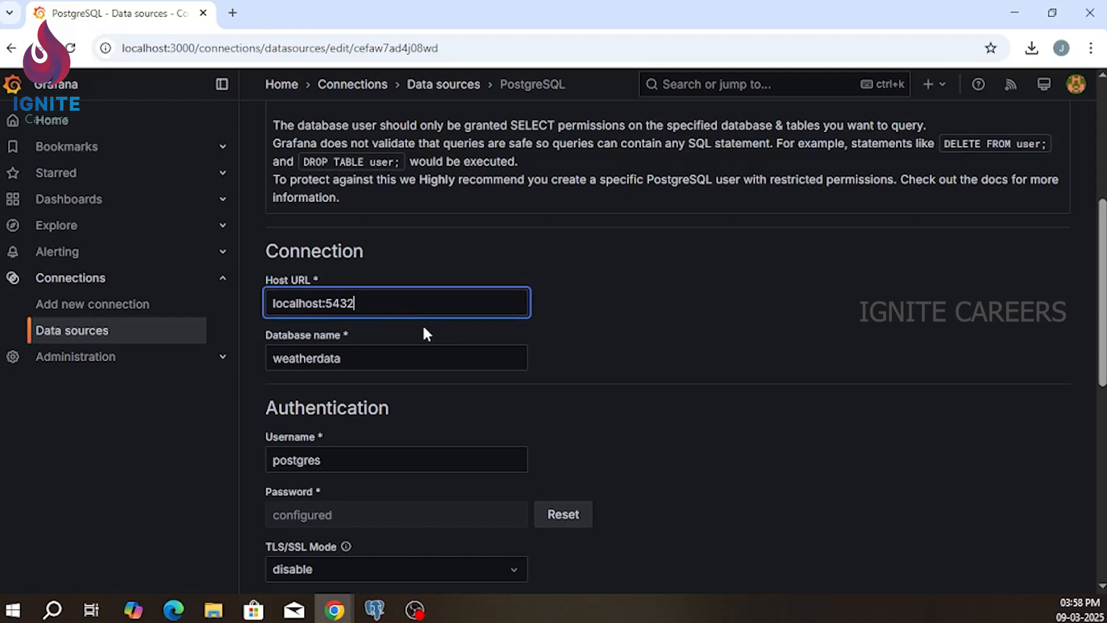
pyautogui.click(376, 358)
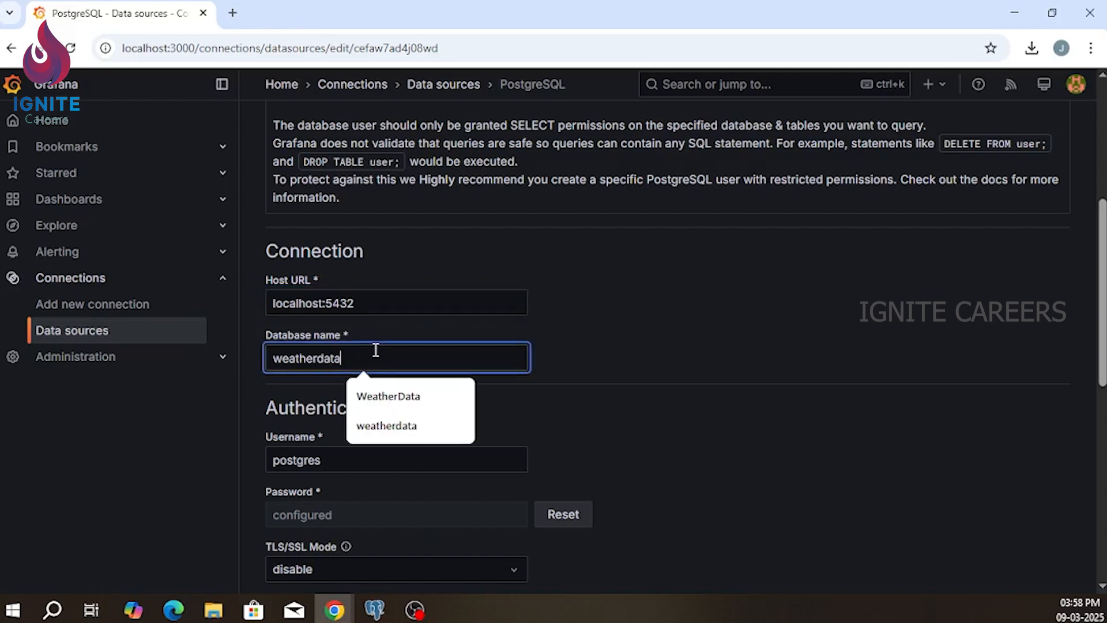
pyautogui.click(428, 323)
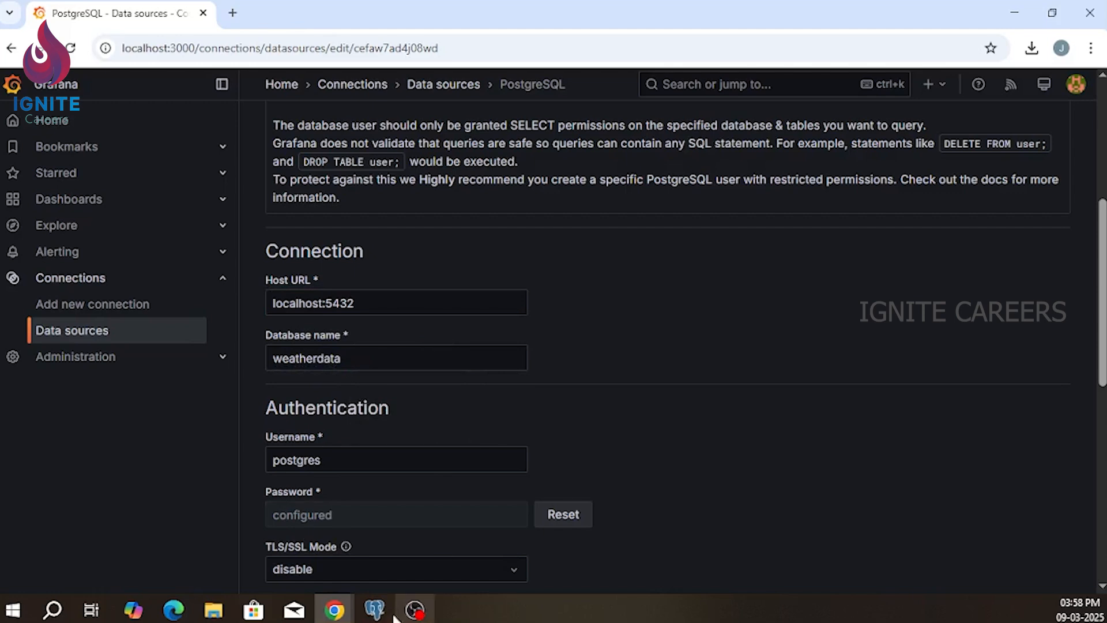
pyautogui.click(375, 610)
# Snap pgAdmin to the right, collapse weatherdata in Object Explorer, and reach the TLS/SSL Mode dropdown
pyautogui.press('super+Right')
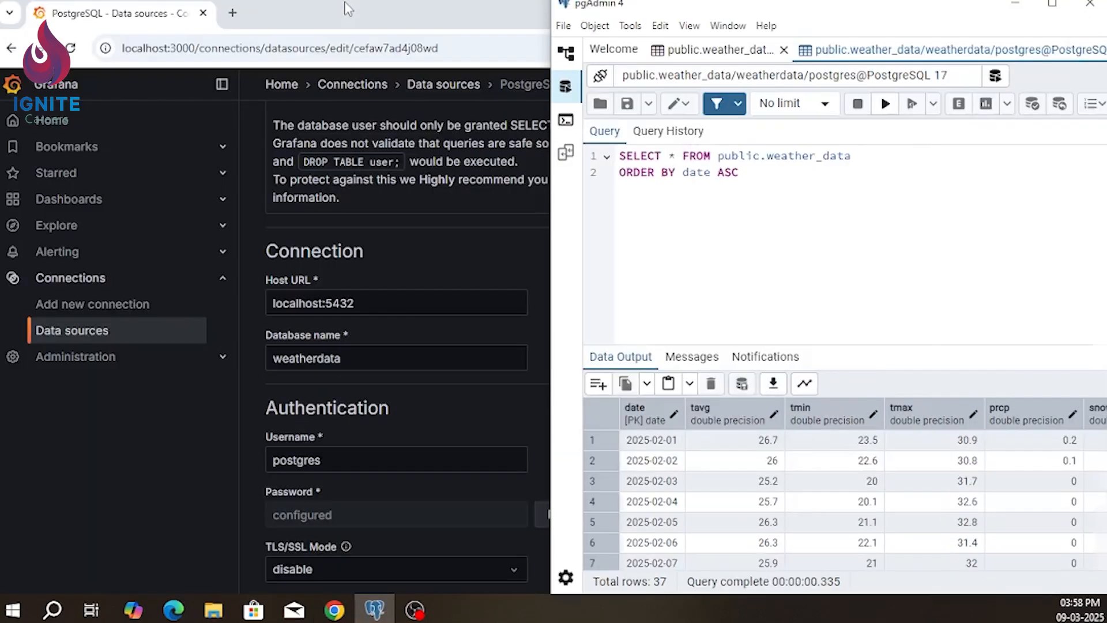
pyautogui.click(565, 54)
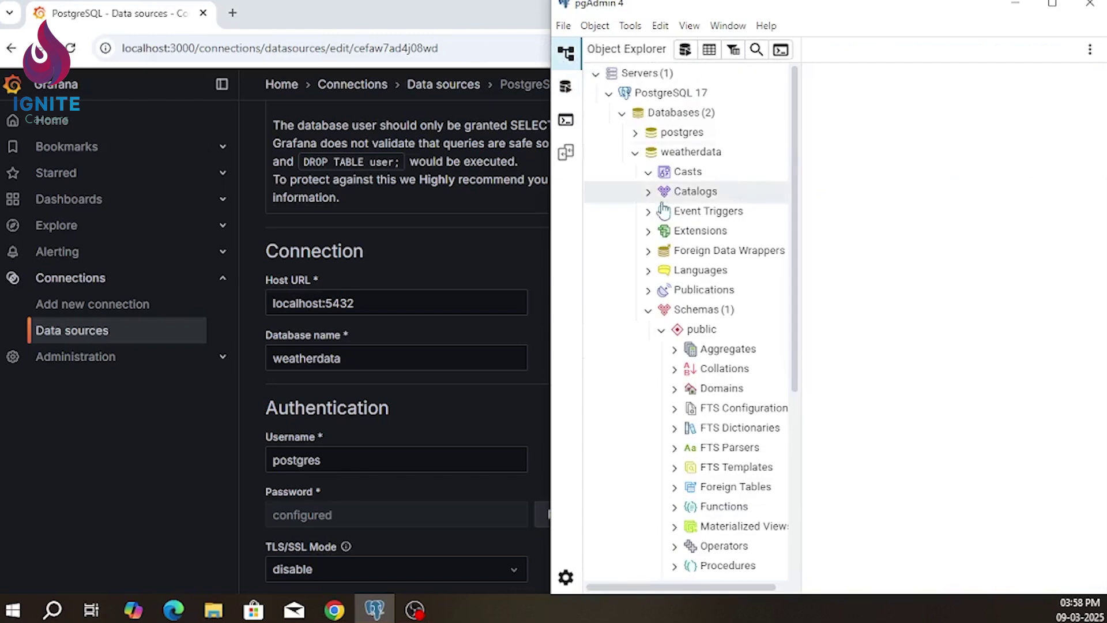
pyautogui.click(635, 153)
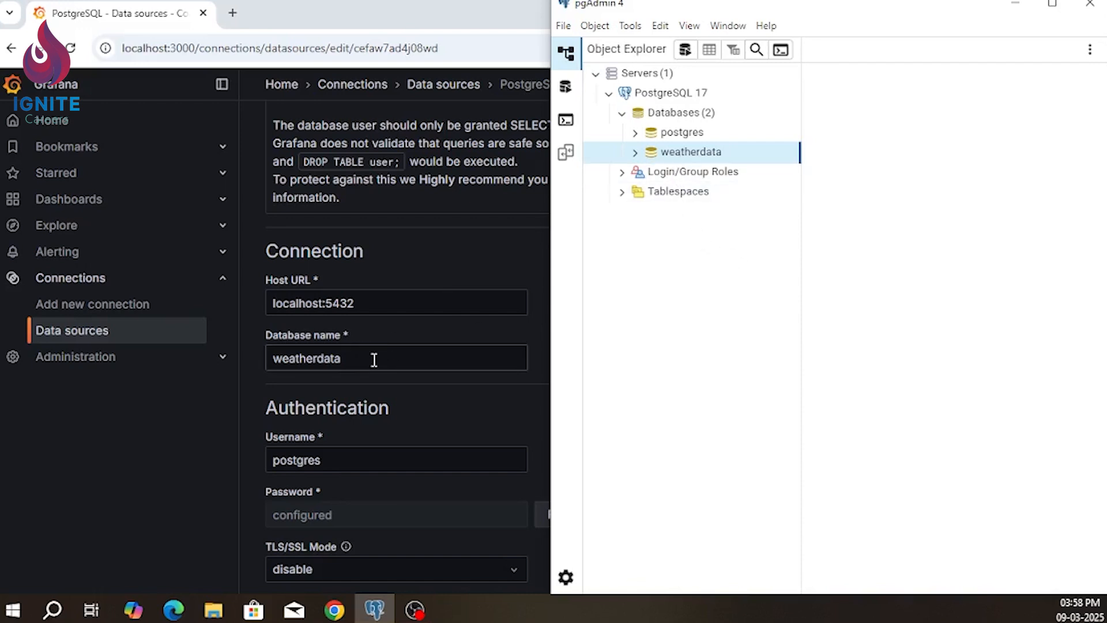
pyautogui.scroll(-2, 375, 359)
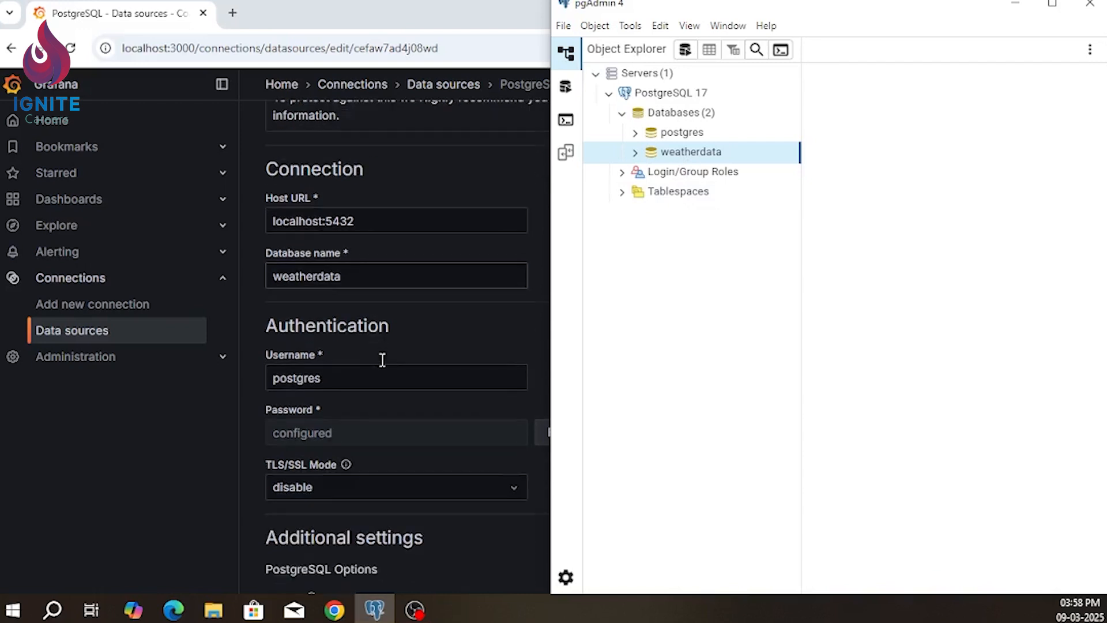
pyautogui.scroll(-2, 363, 346)
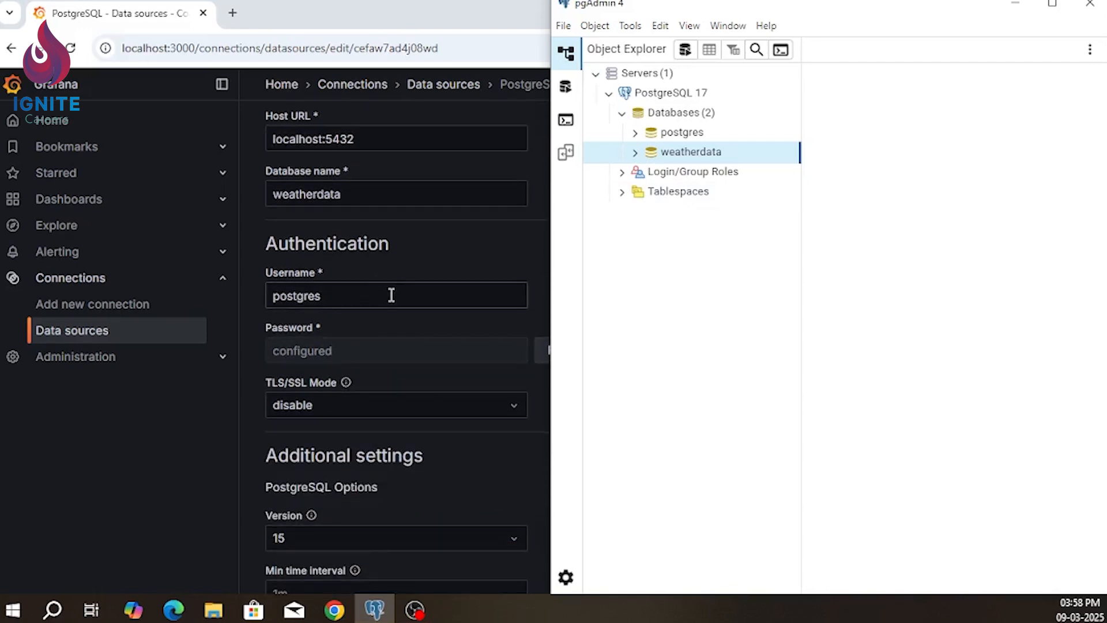
pyautogui.scroll(1, 407, 298)
pyautogui.scroll(1, 409, 302)
pyautogui.scroll(-1, 409, 303)
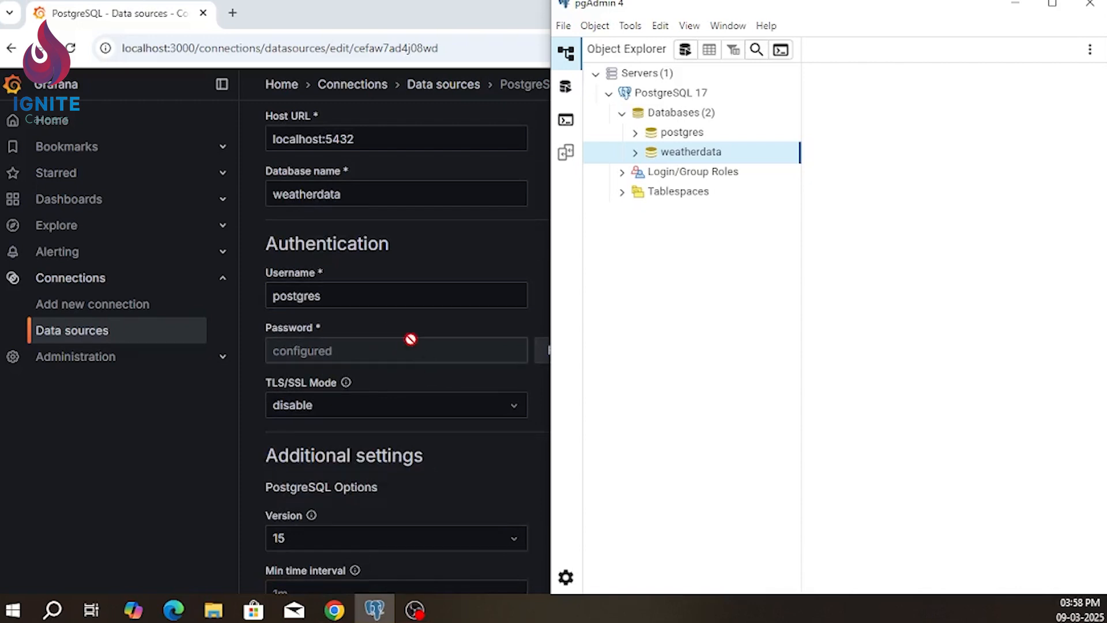
pyautogui.click(412, 404)
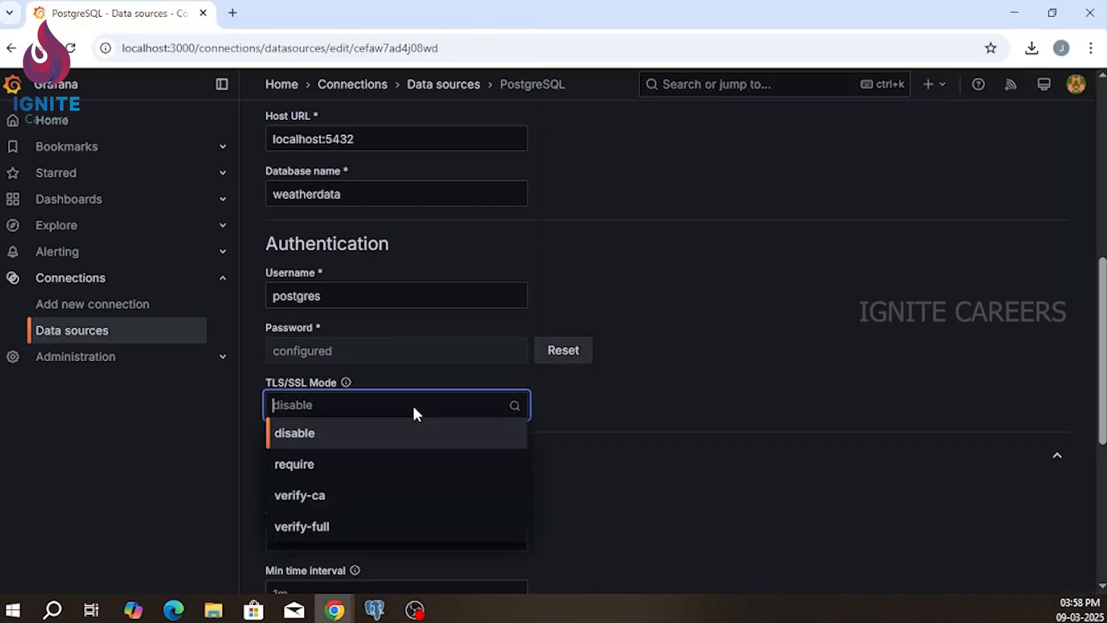
# Try TLS/SSL mode 'require', then set it back to 'disable'
pyautogui.click(316, 464)
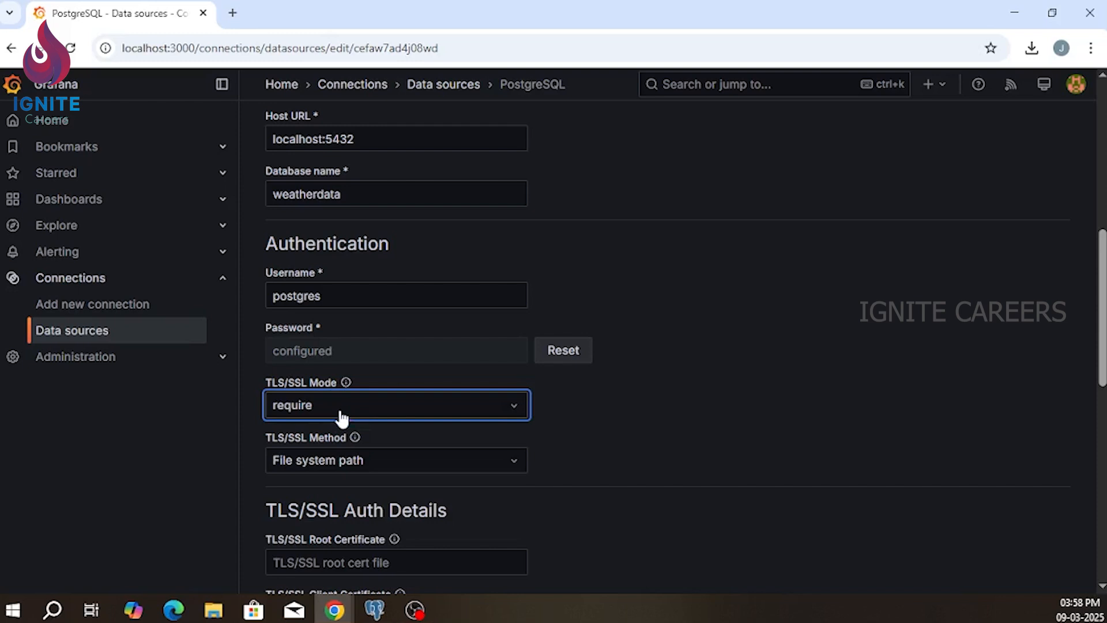
pyautogui.scroll(-2, 346, 415)
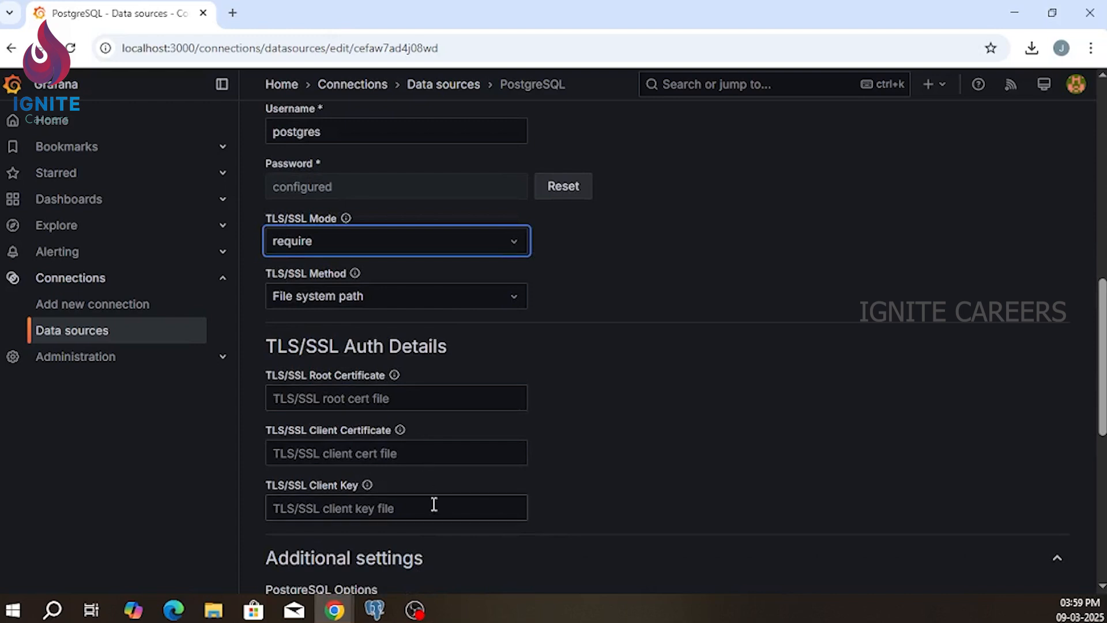
pyautogui.scroll(2, 434, 433)
pyautogui.click(422, 417)
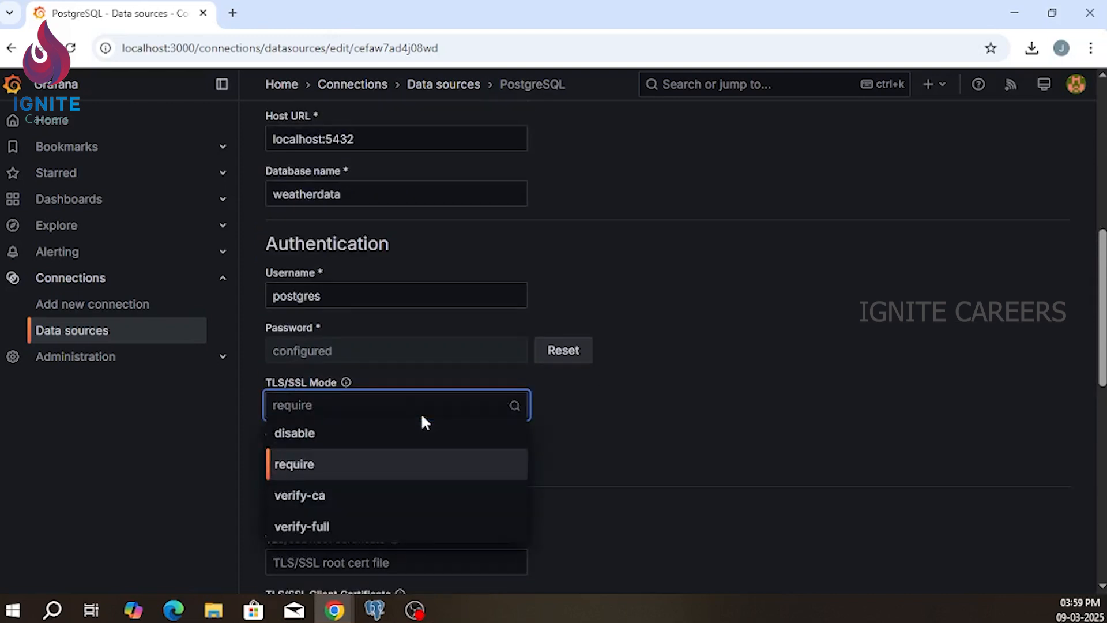
pyautogui.click(355, 433)
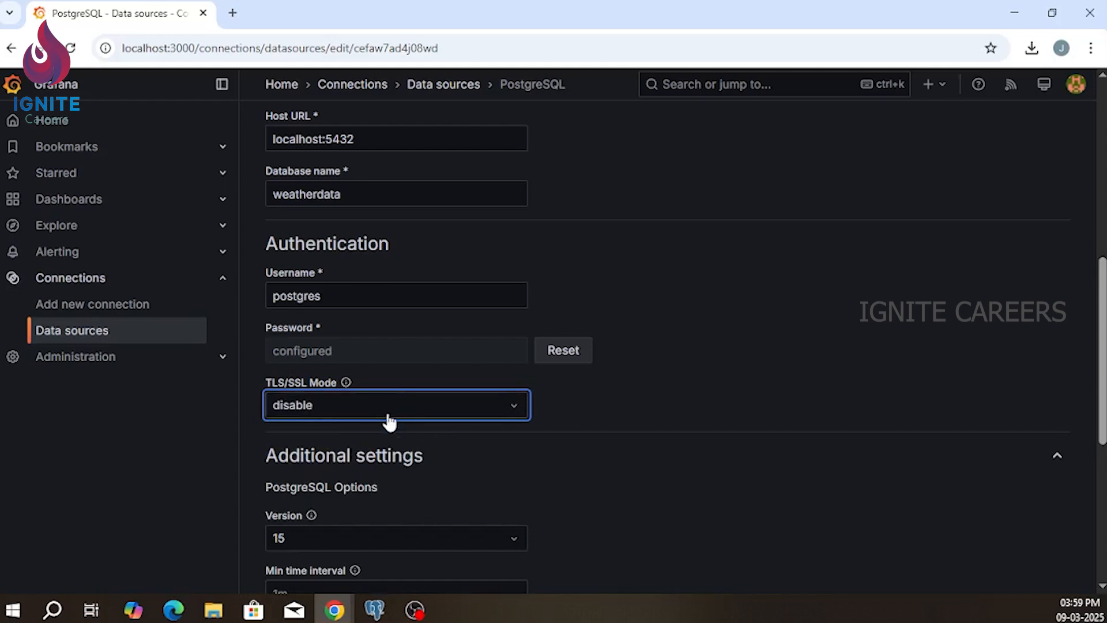
pyautogui.click(351, 295)
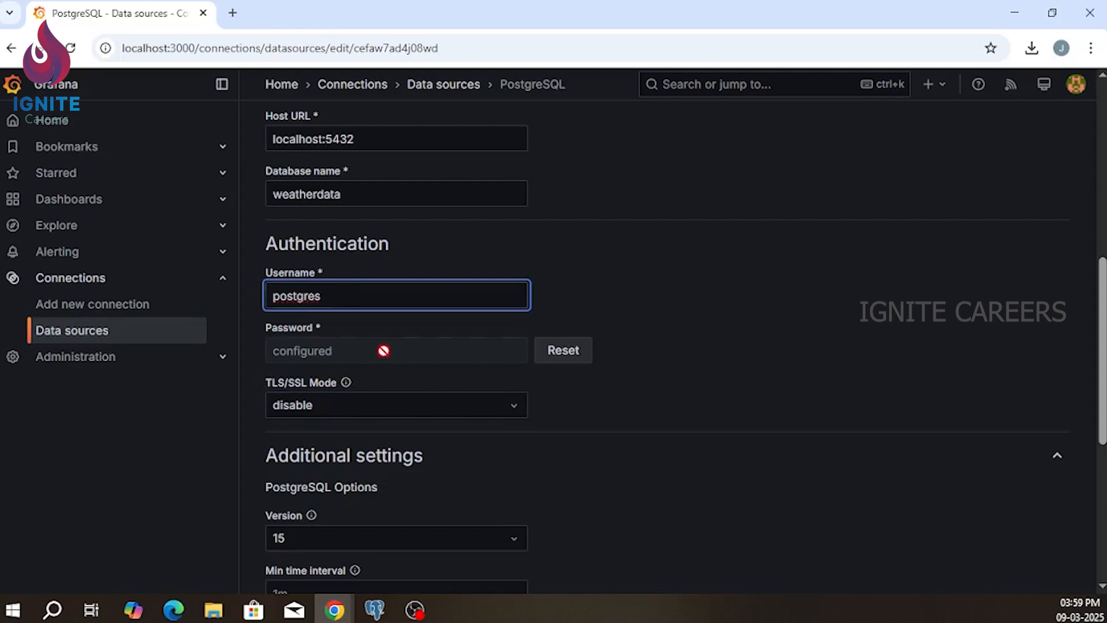
pyautogui.scroll(-3, 376, 360)
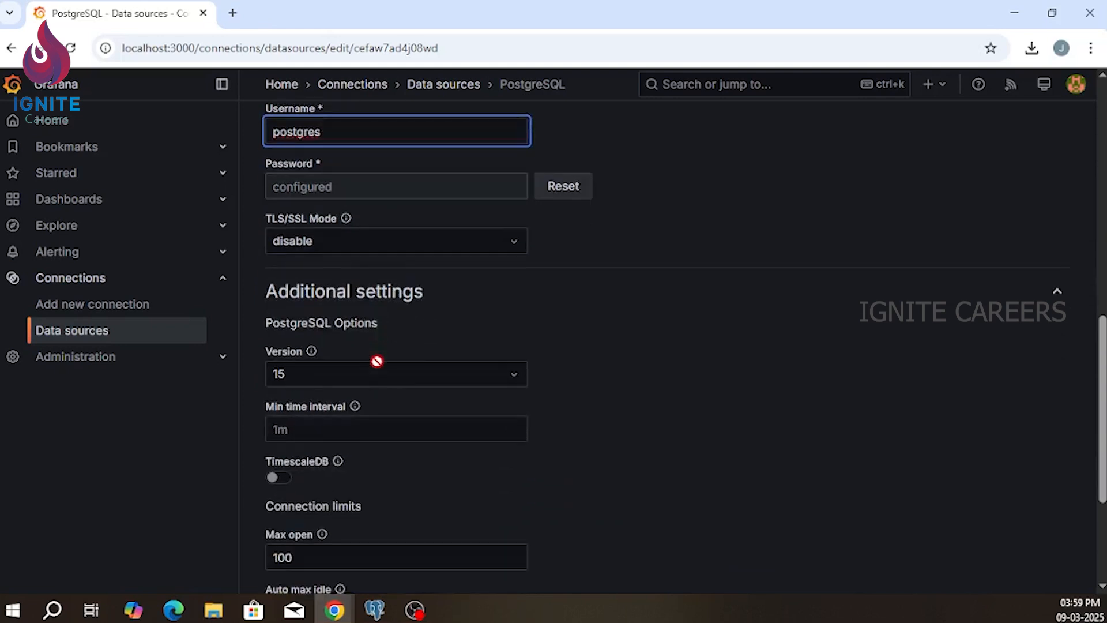
pyautogui.scroll(-3, 376, 361)
pyautogui.scroll(-3, 376, 359)
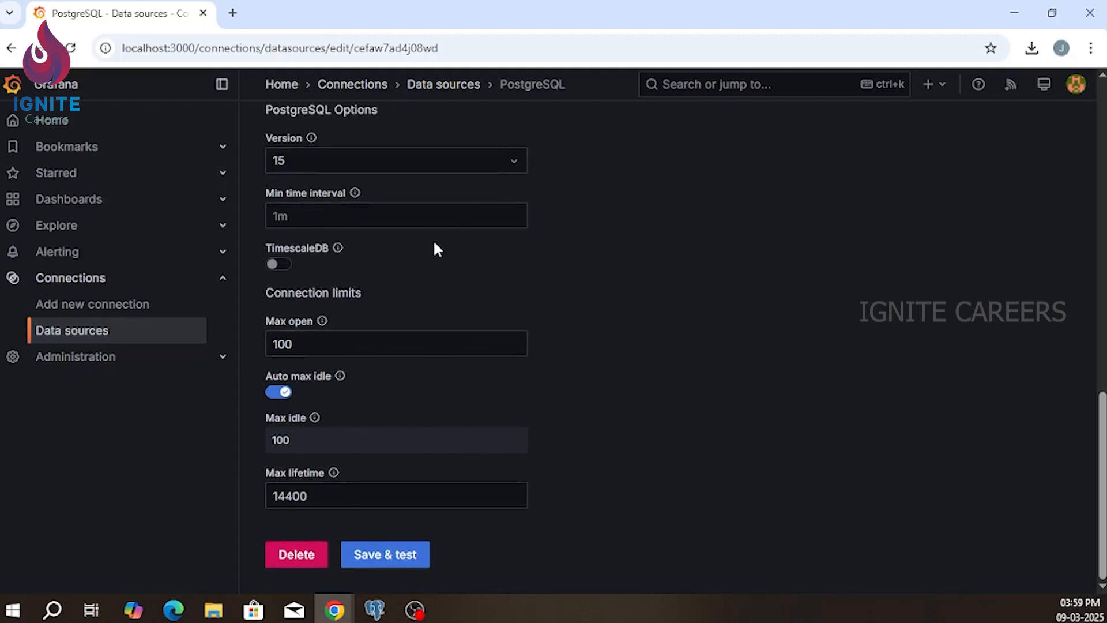
pyautogui.scroll(1, 443, 302)
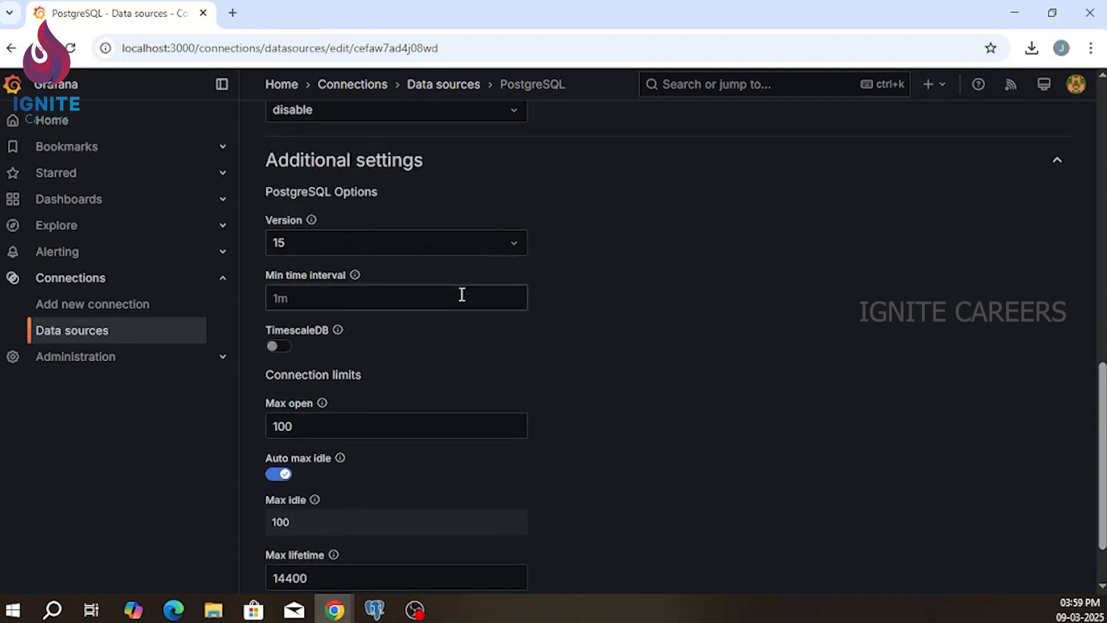
pyautogui.click(447, 244)
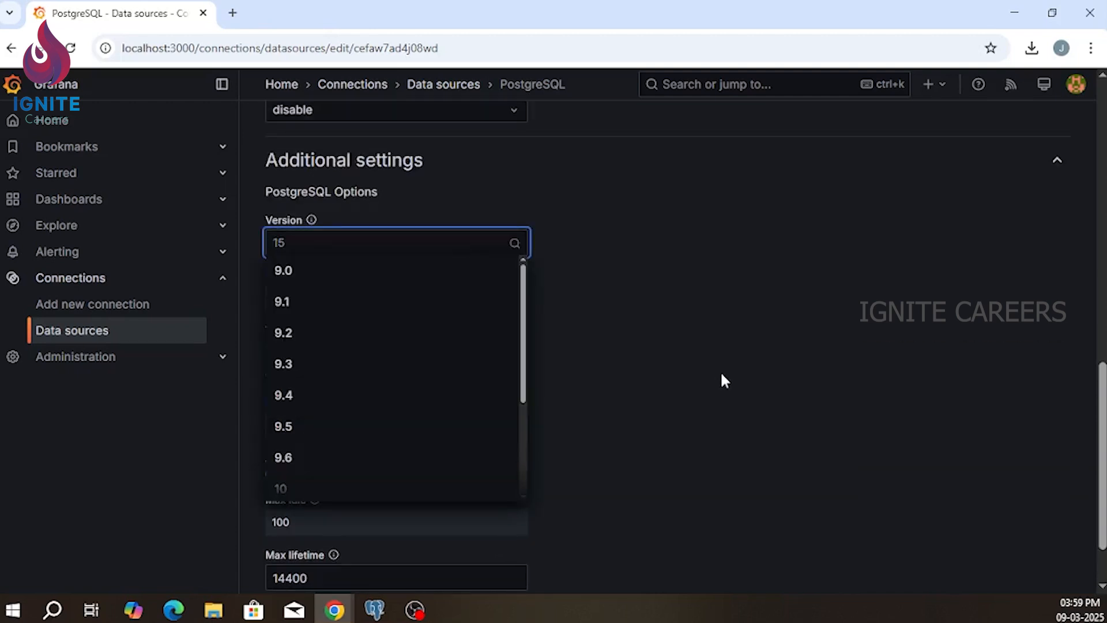
pyautogui.scroll(-3, 458, 376)
pyautogui.click(692, 445)
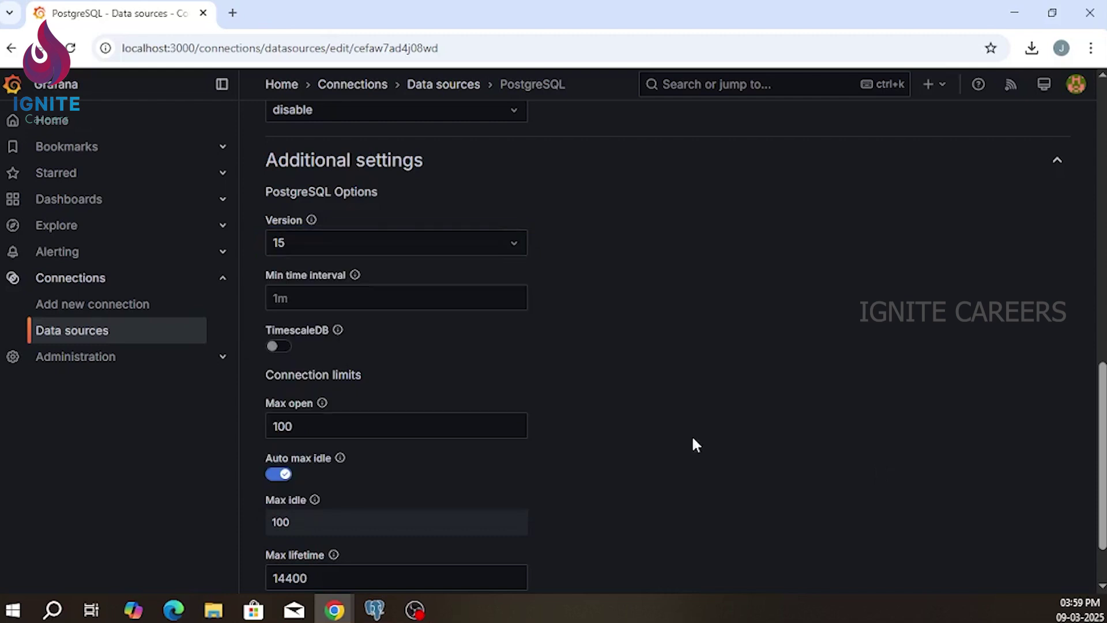
pyautogui.click(442, 298)
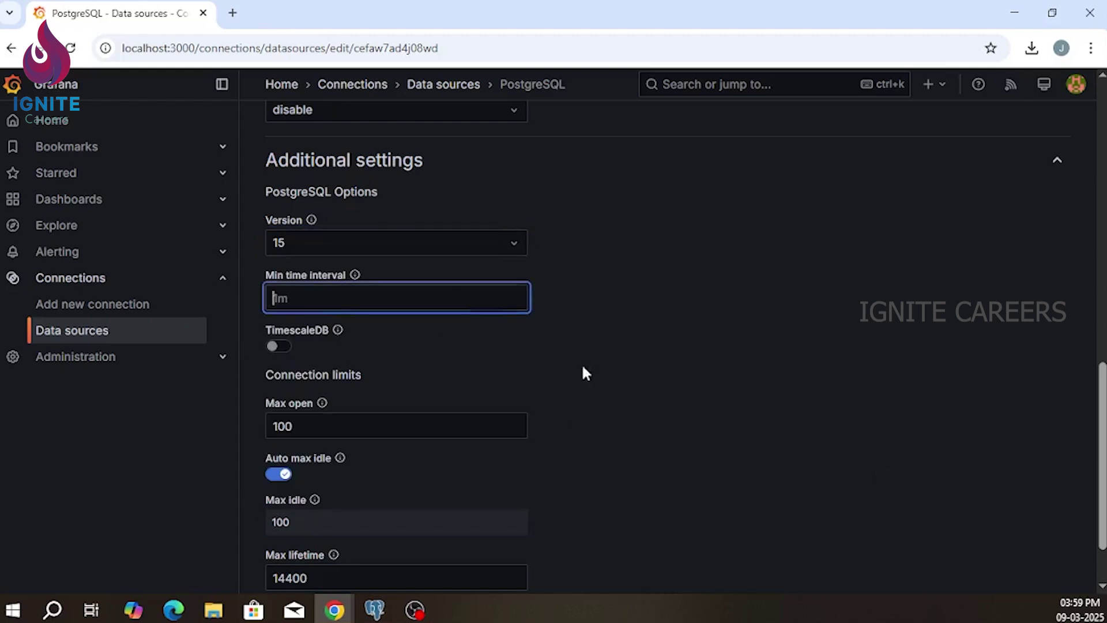
pyautogui.click(719, 413)
pyautogui.scroll(-2, 515, 372)
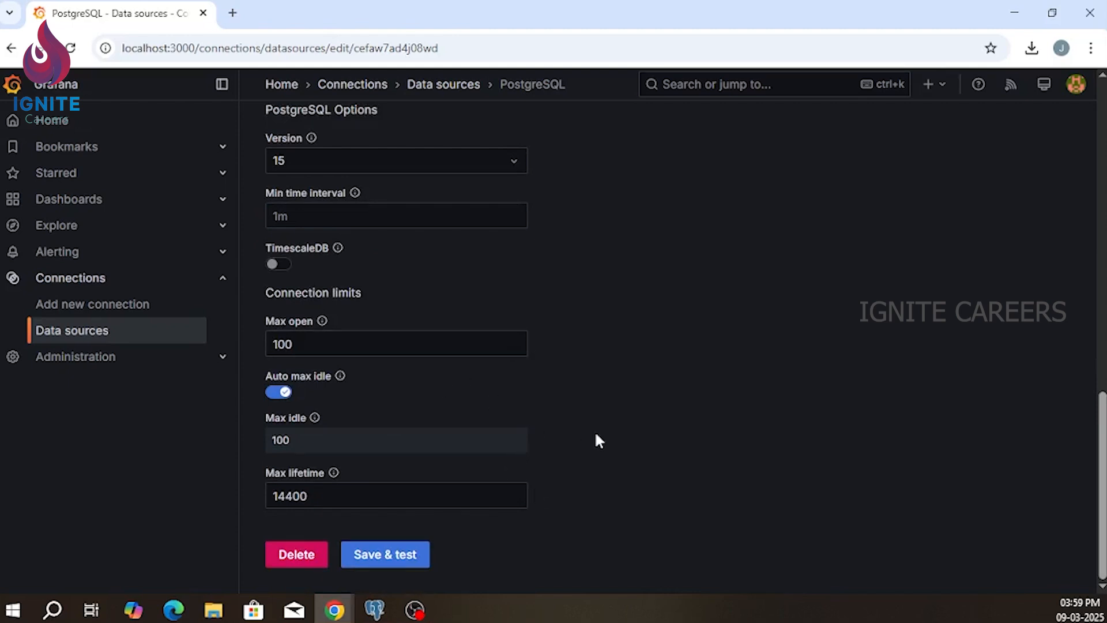
pyautogui.click(380, 558)
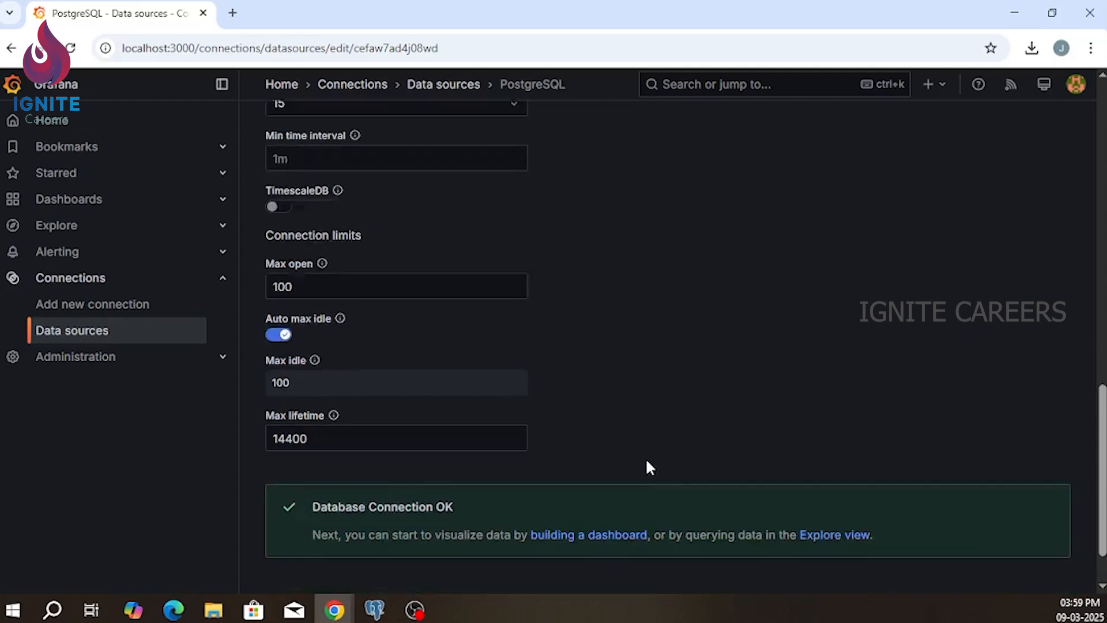
pyautogui.scroll(-2, 646, 457)
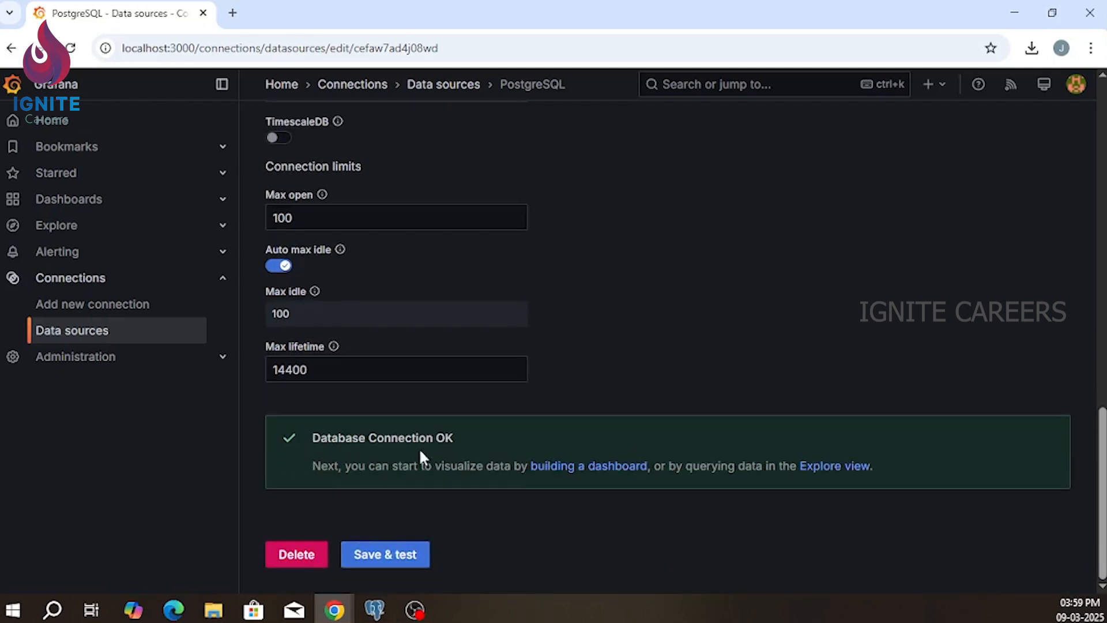
# Save & test the data source for Connection OK, then go to the Dashboards list
pyautogui.click(394, 555)
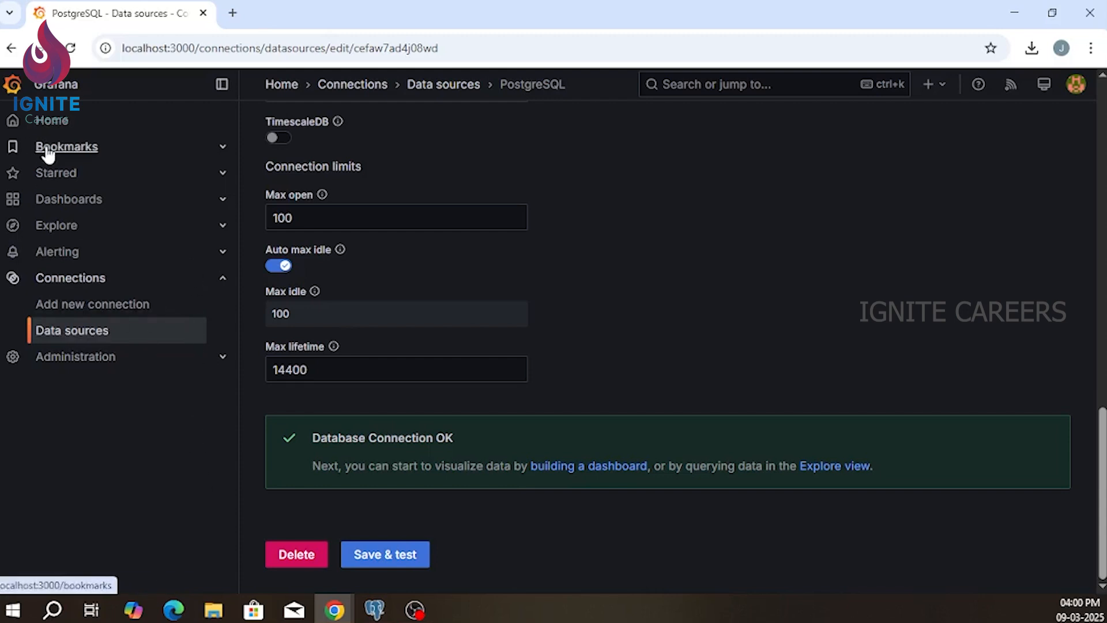
pyautogui.click(69, 199)
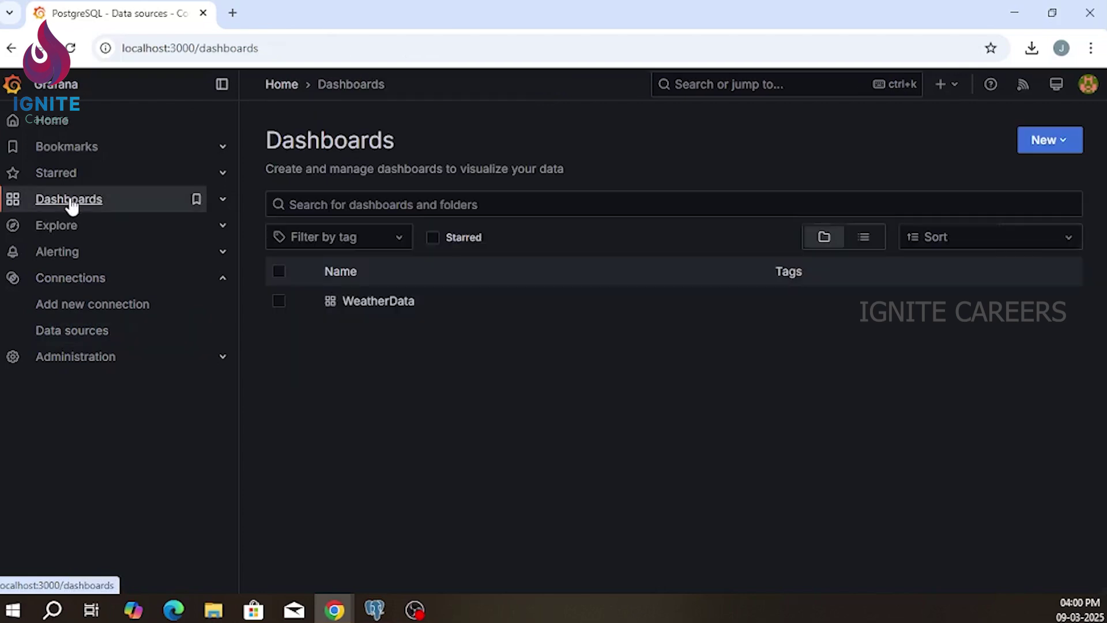
# Open the WeatherData dashboard, hide the side menu, and edit the Maximum Temperature panel
pyautogui.click(371, 302)
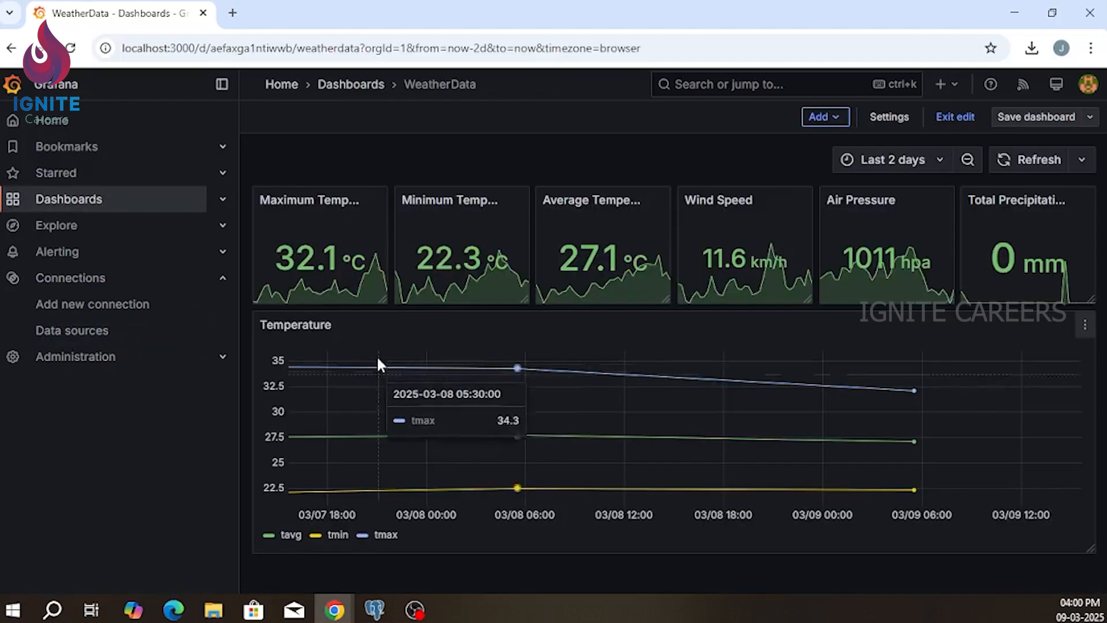
pyautogui.click(221, 84)
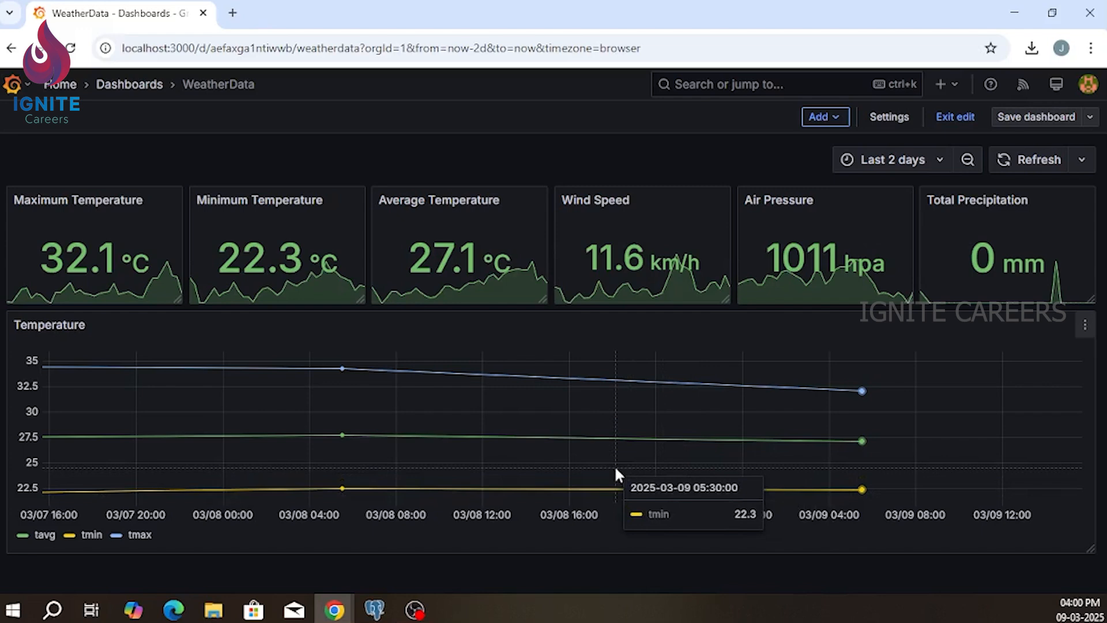
pyautogui.moveTo(312, 201)
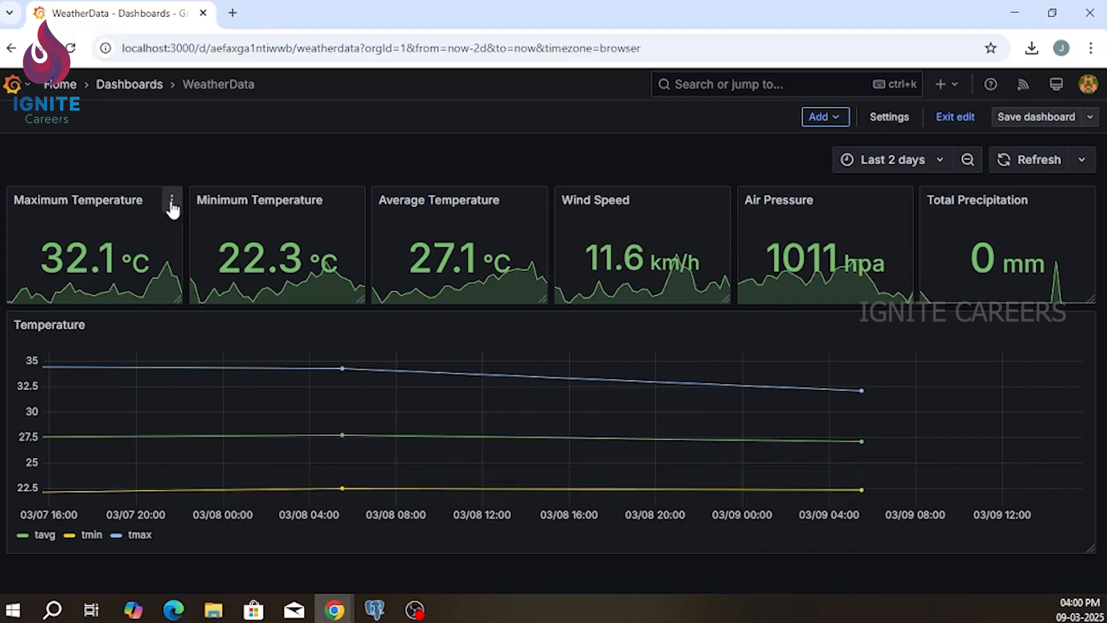
pyautogui.click(173, 208)
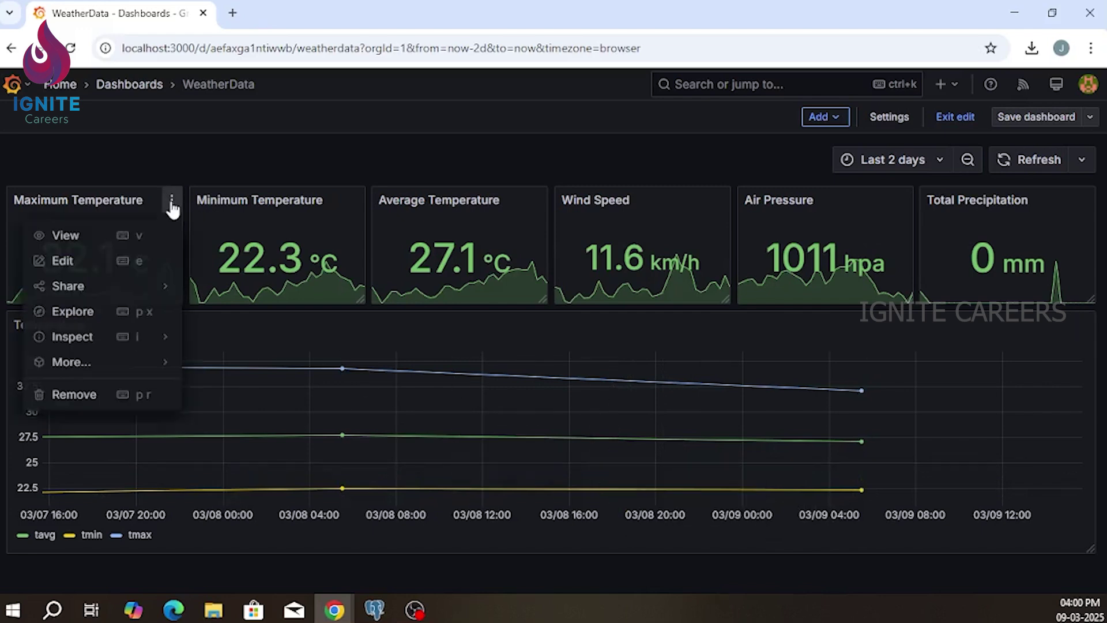
pyautogui.click(64, 262)
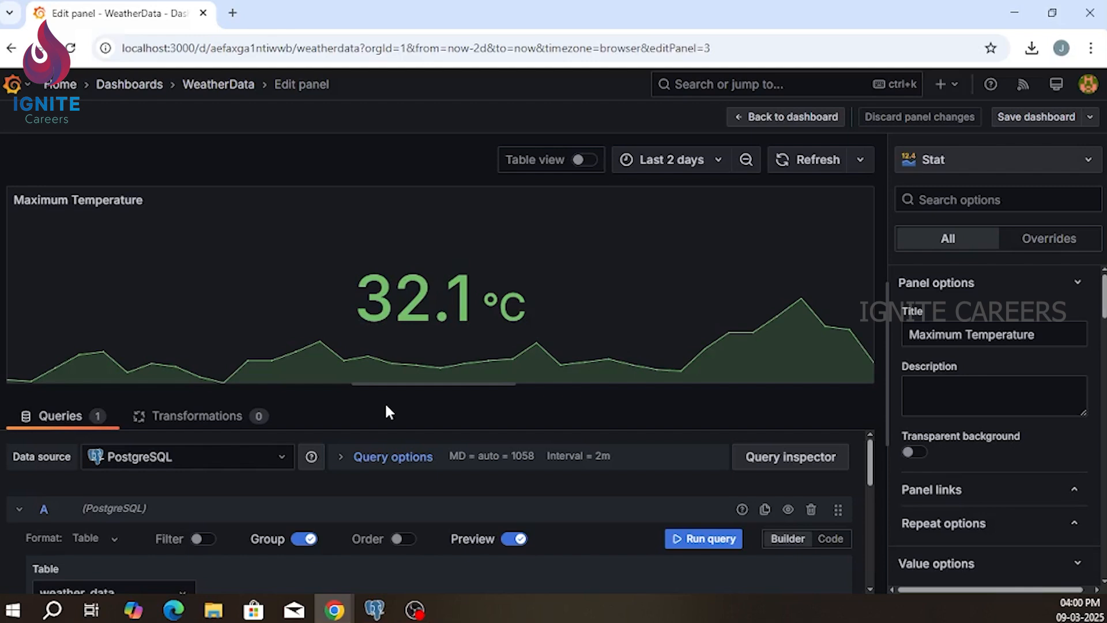
pyautogui.scroll(-1, 381, 513)
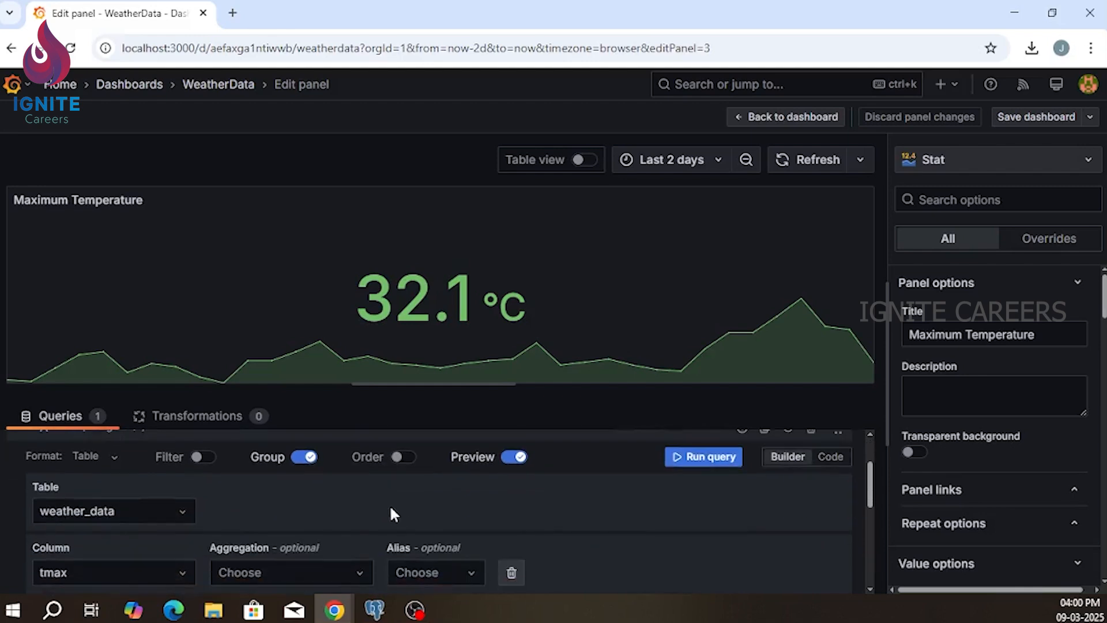
pyautogui.scroll(1, 389, 505)
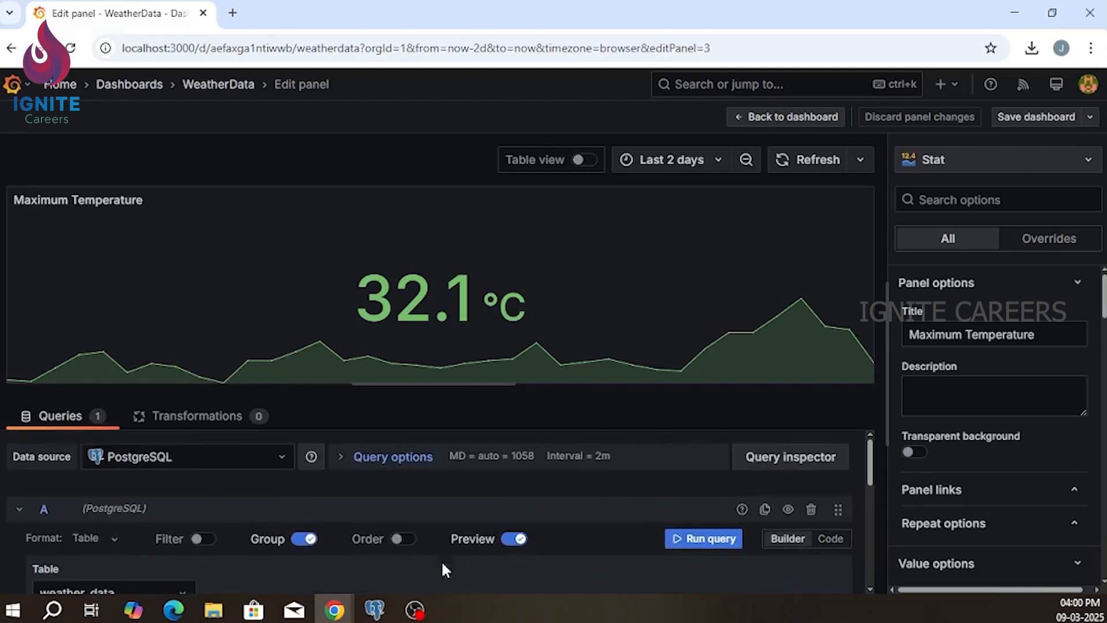
pyautogui.scroll(-1, 240, 490)
pyautogui.scroll(1, 240, 490)
# Keep PostgreSQL as the panel's data source and run its tmax query
pyautogui.click(228, 465)
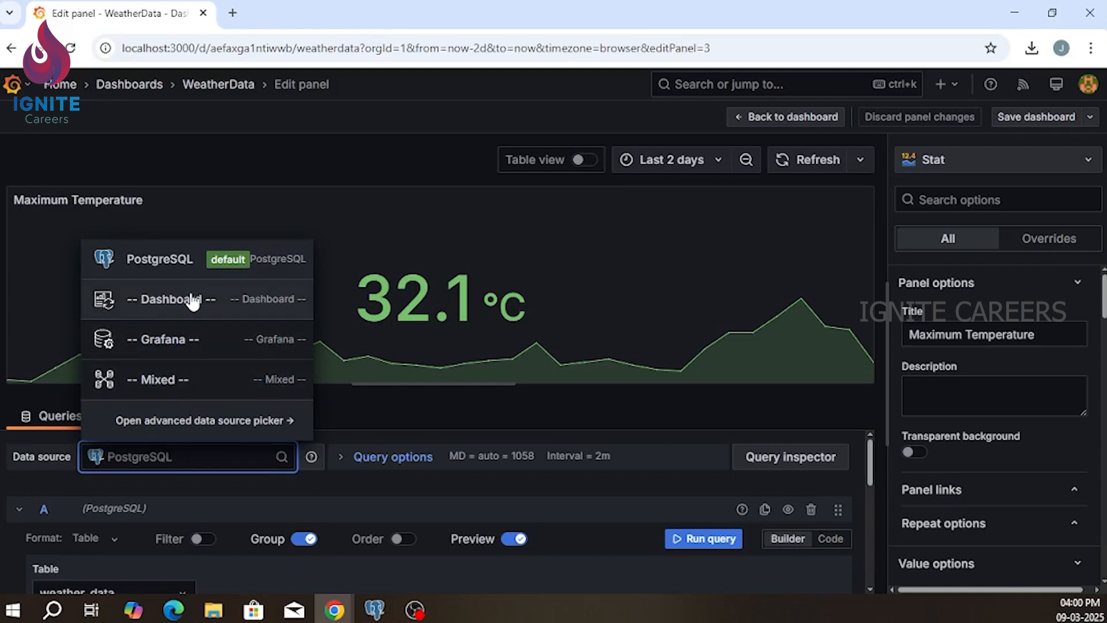
pyautogui.click(175, 263)
pyautogui.scroll(-1, 224, 513)
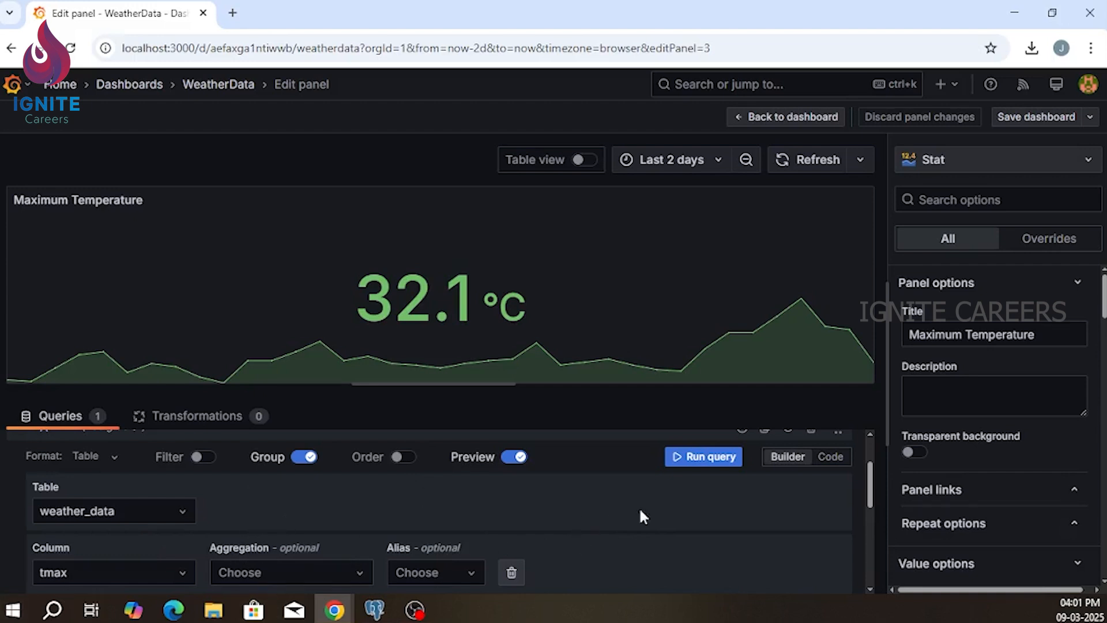
pyautogui.click(703, 457)
# View the panel query as raw SQL, then discard it and return to the builder
pyautogui.click(831, 457)
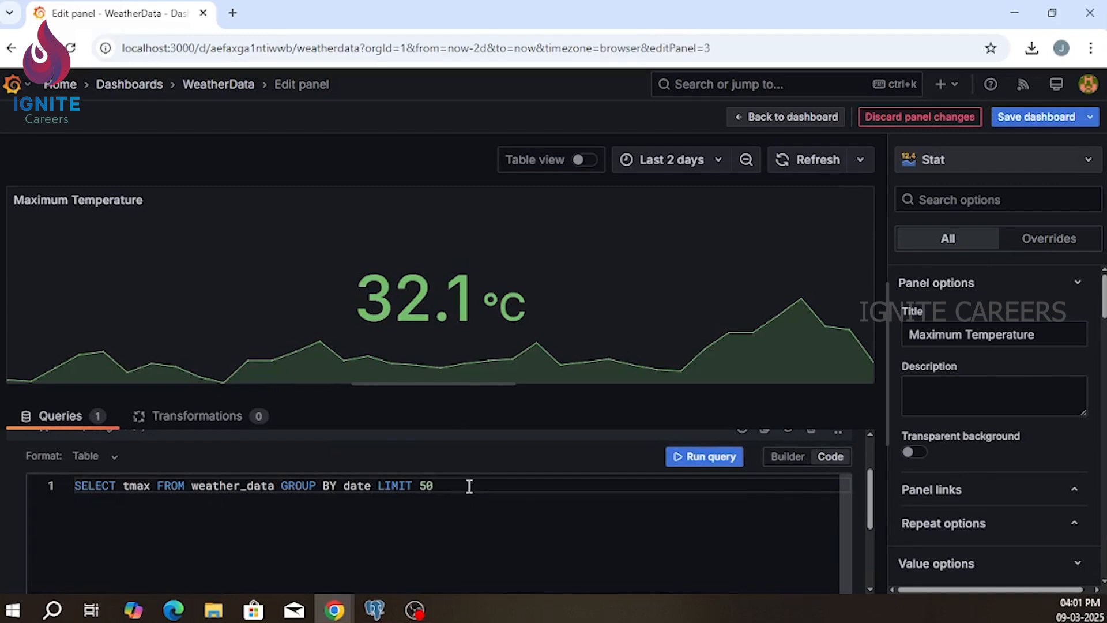
pyautogui.click(75, 486)
pyautogui.click(786, 467)
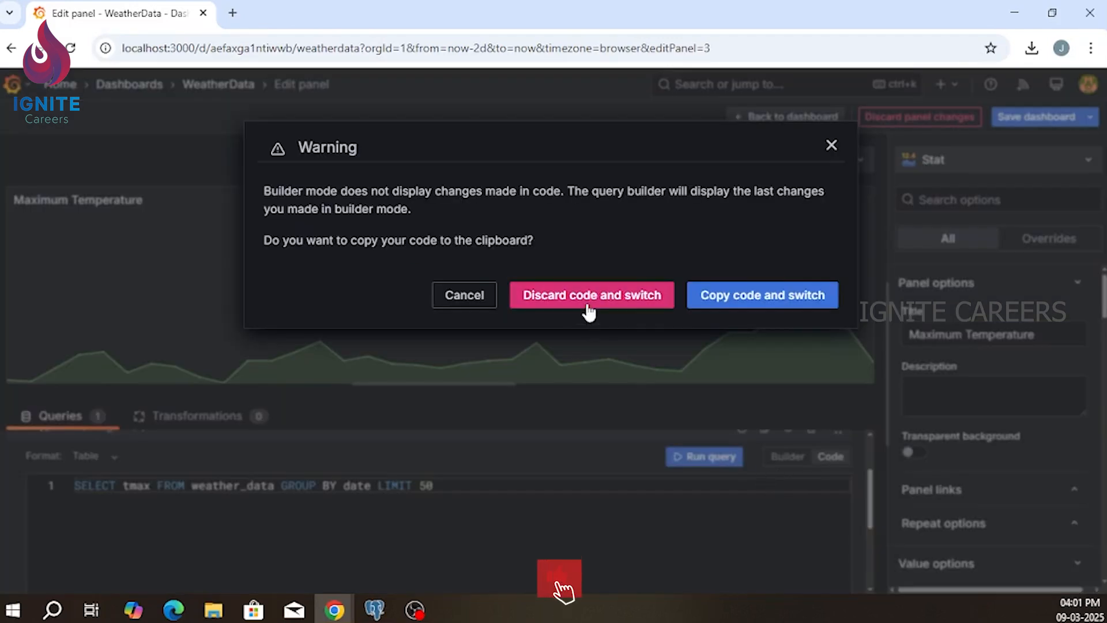
pyautogui.click(588, 296)
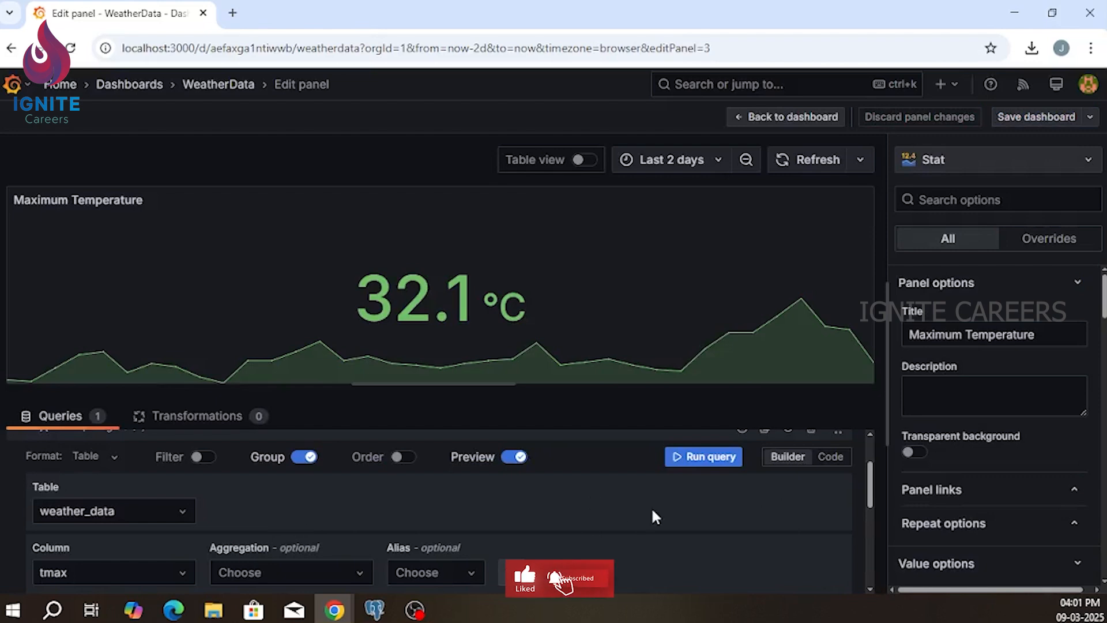
pyautogui.scroll(-1, 226, 491)
pyautogui.scroll(1, 199, 501)
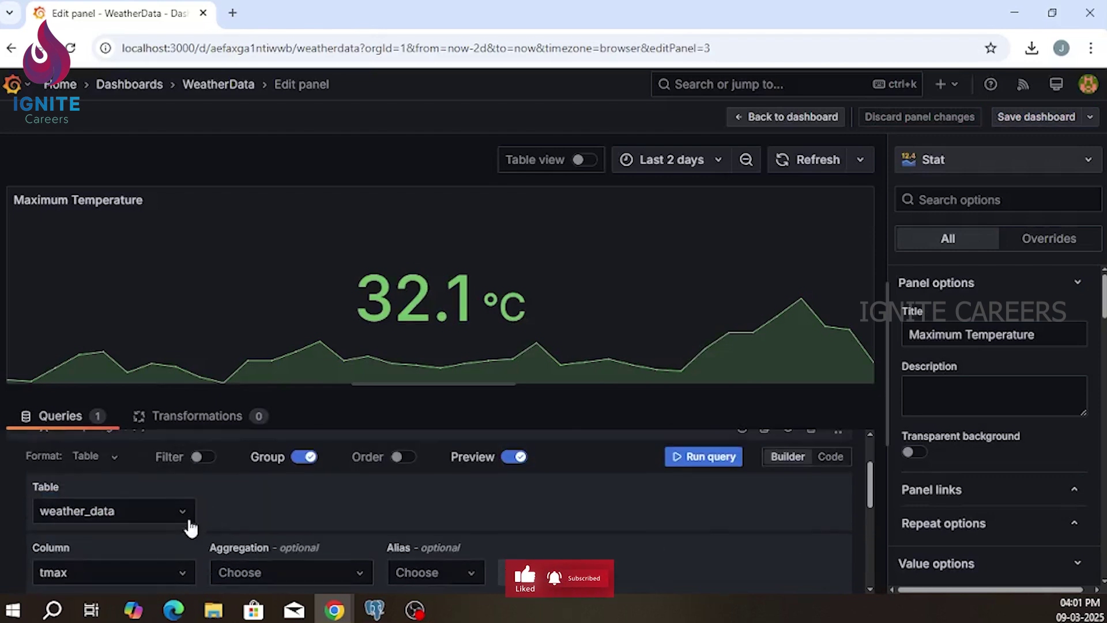
# Check the Table dropdown shows weather_data, then bring up pgAdmin 4
pyautogui.click(147, 511)
pyautogui.click(130, 507)
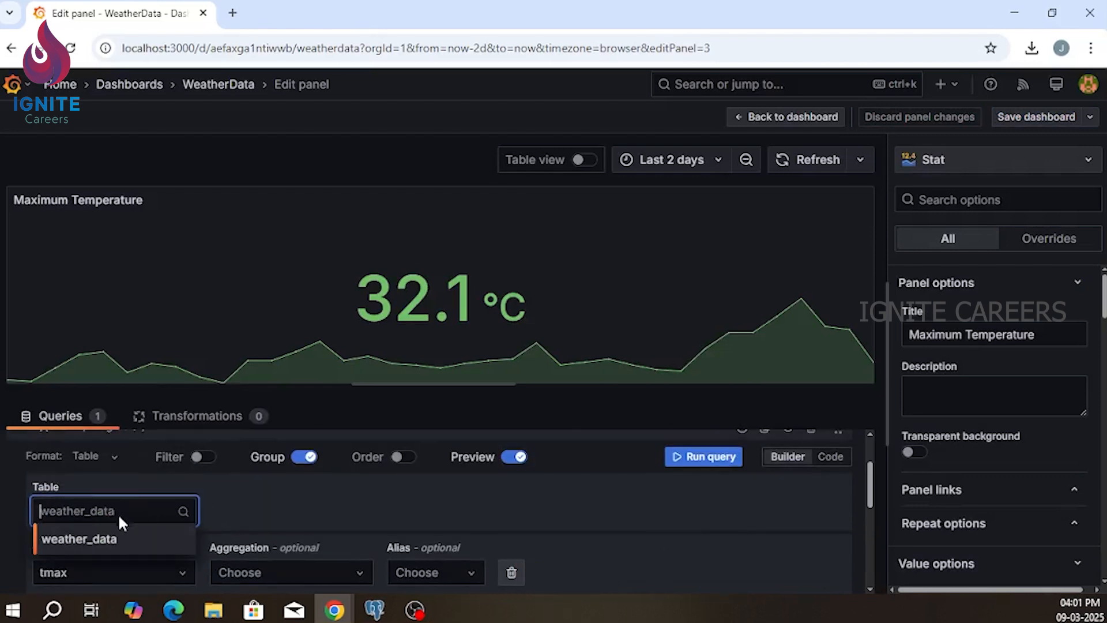
pyautogui.click(375, 611)
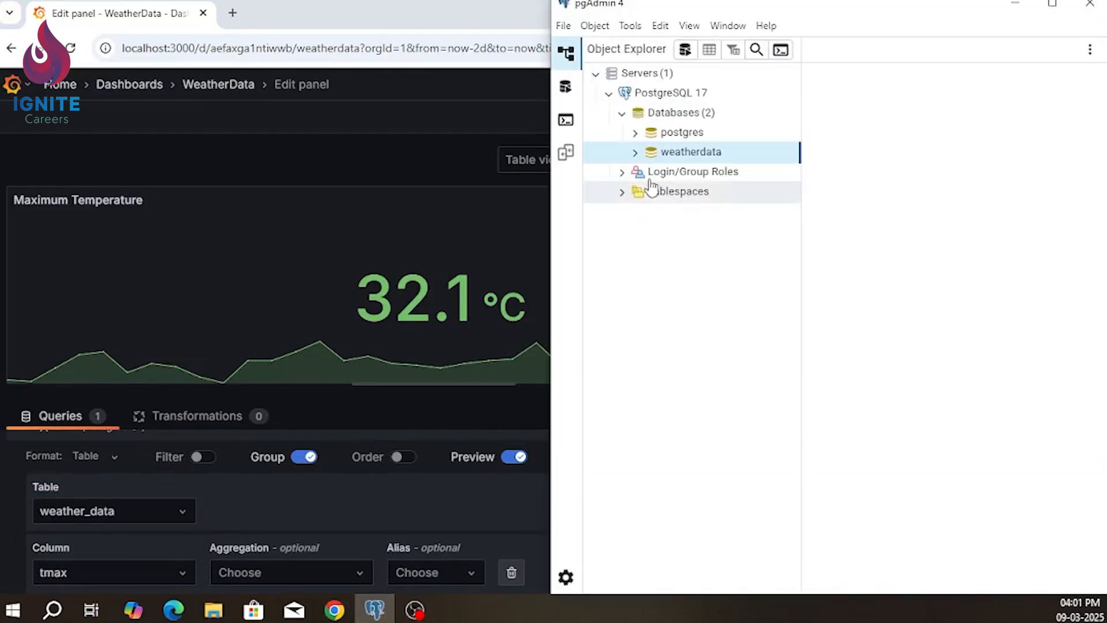
# Locate weather_data under weatherdata > Schemas > public > Tables and pick it as Grafana's query table
pyautogui.click(638, 152)
pyautogui.scroll(-3, 692, 346)
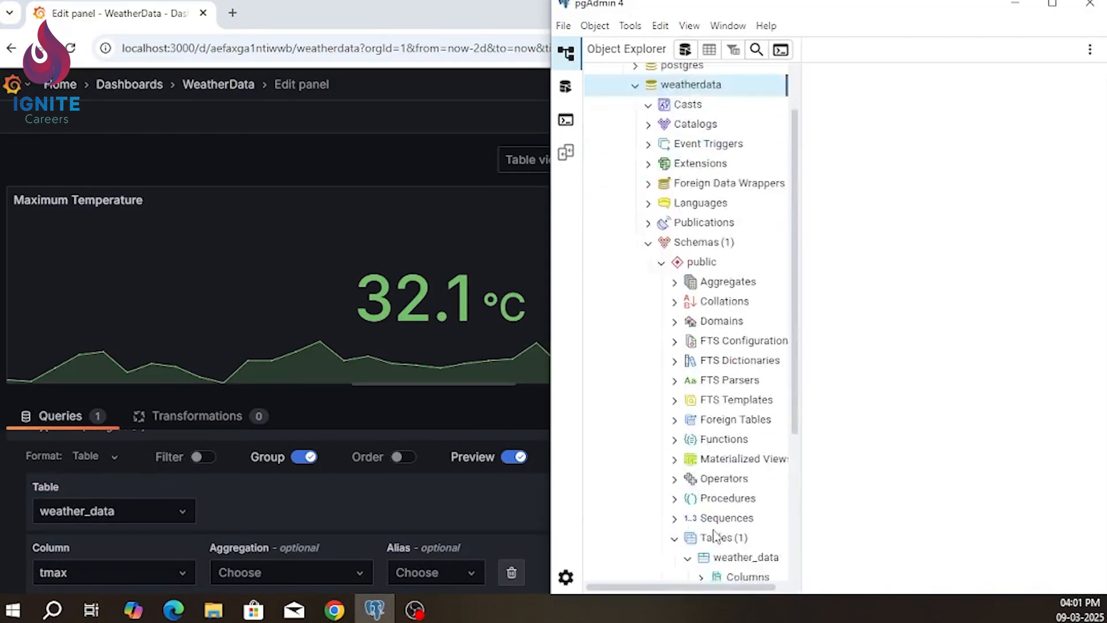
pyautogui.click(688, 460)
pyautogui.click(743, 465)
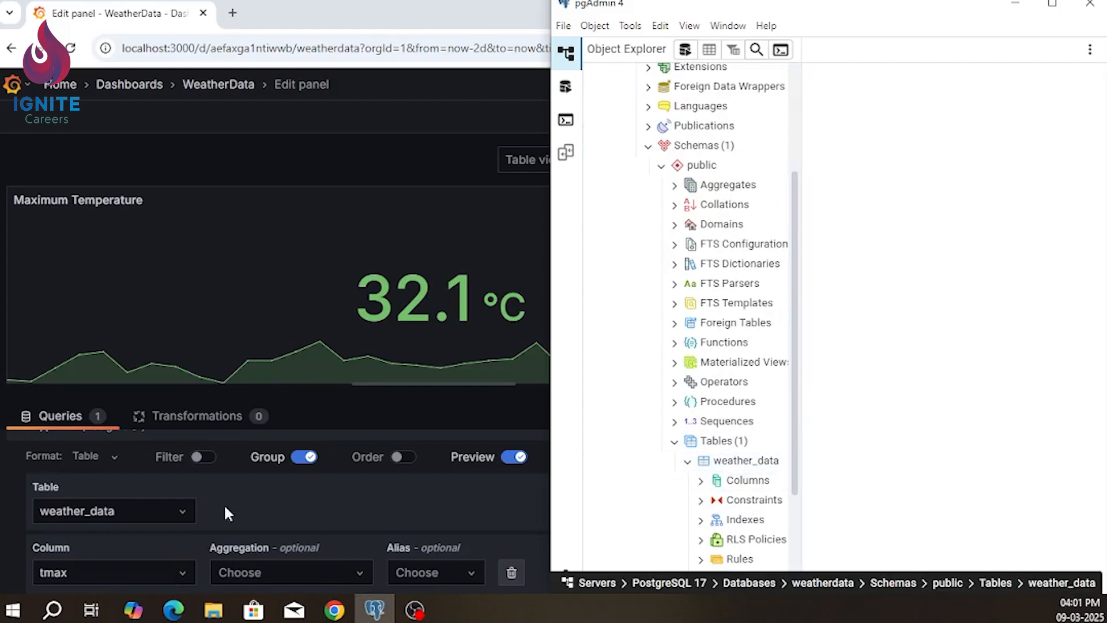
pyautogui.click(141, 516)
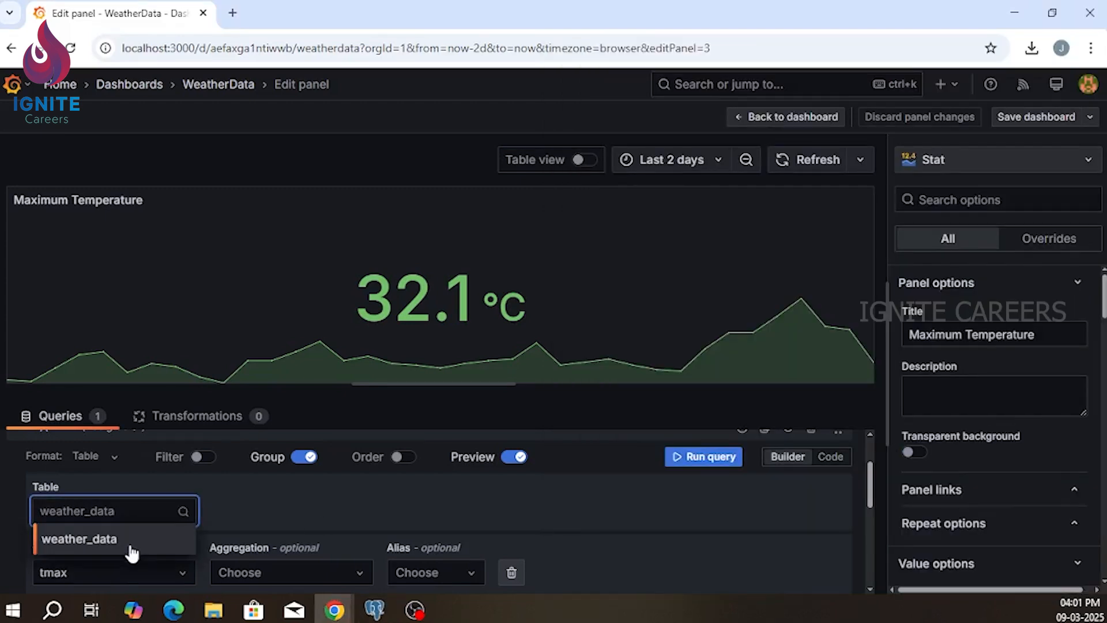
pyautogui.click(259, 504)
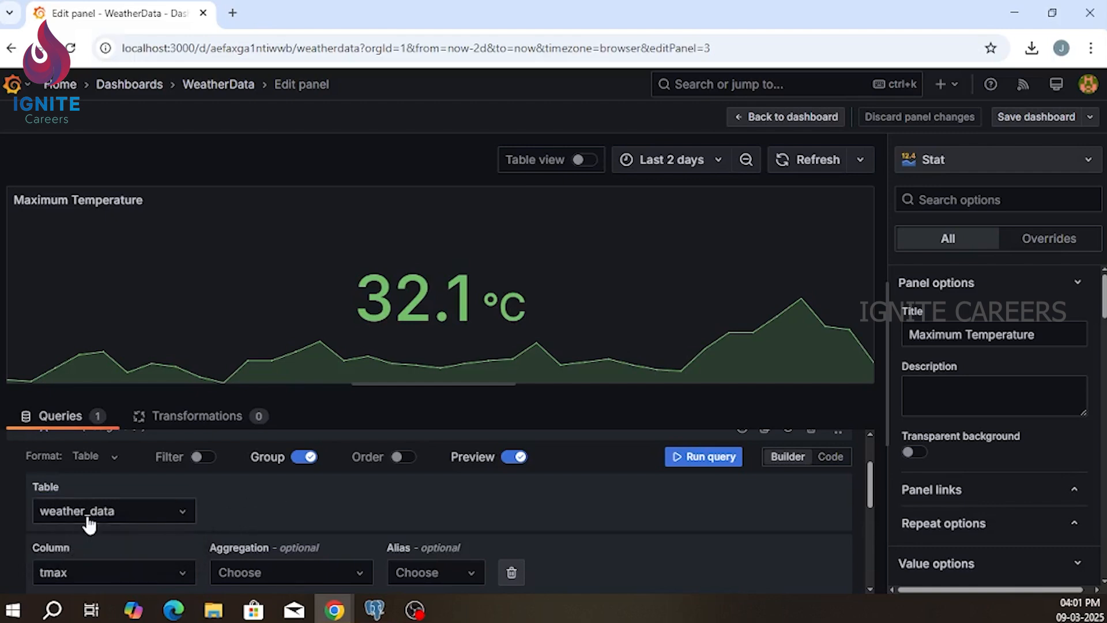
pyautogui.scroll(-1, 251, 499)
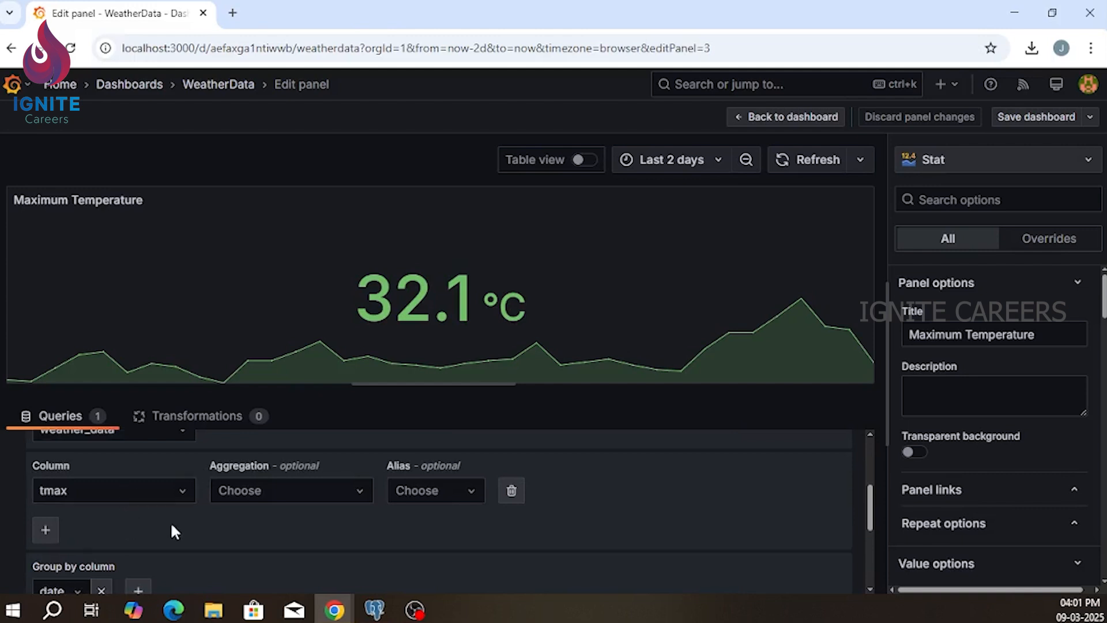
pyautogui.click(136, 489)
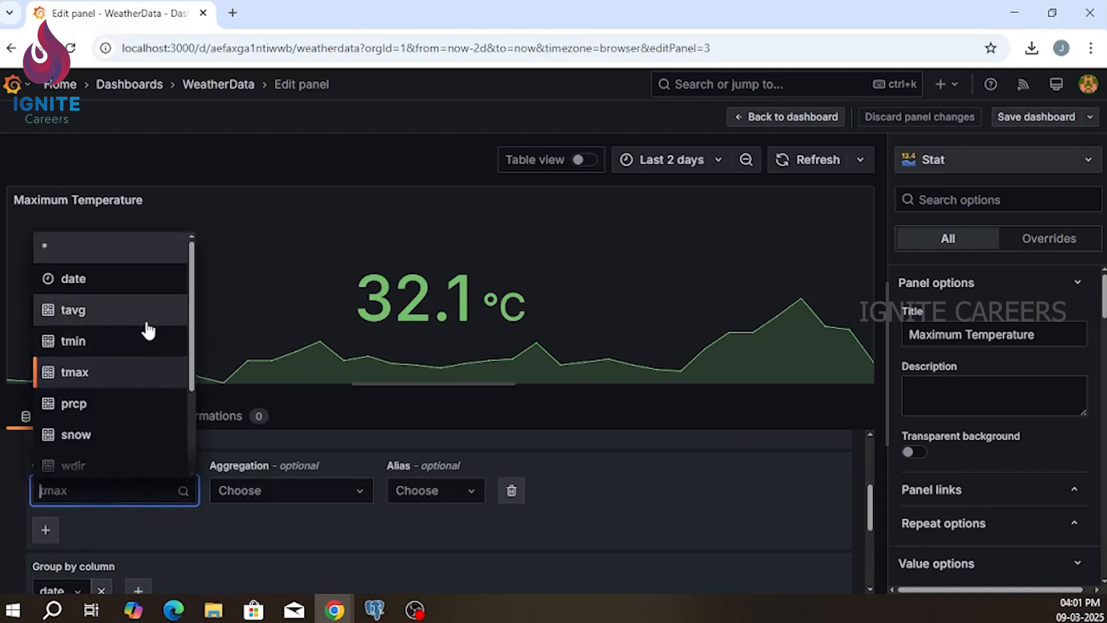
# In pgAdmin, view all 37 rows of weather_data (date, tavg, tmin, tmax, prcp) via View/Edit Data > All Rows
pyautogui.click(374, 611)
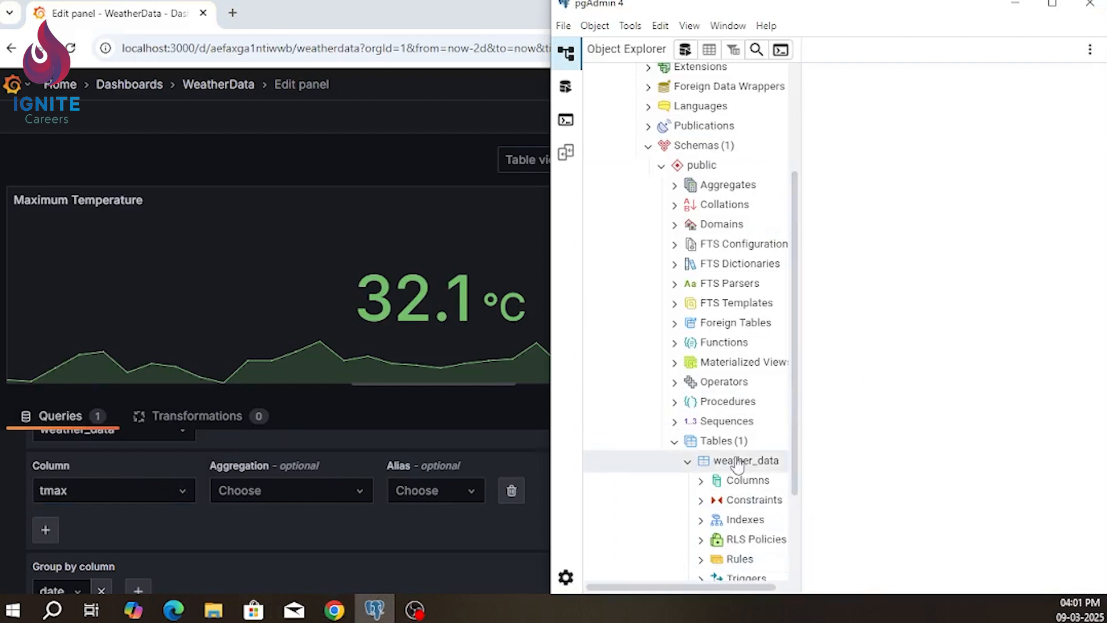
pyautogui.scroll(-2, 734, 484)
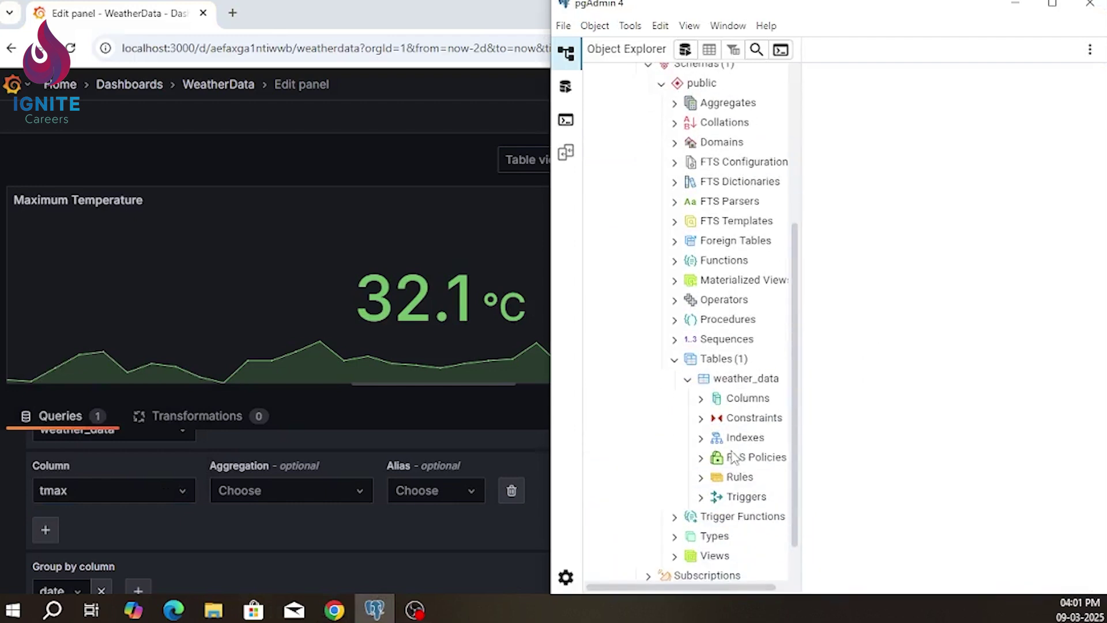
pyautogui.click(738, 380)
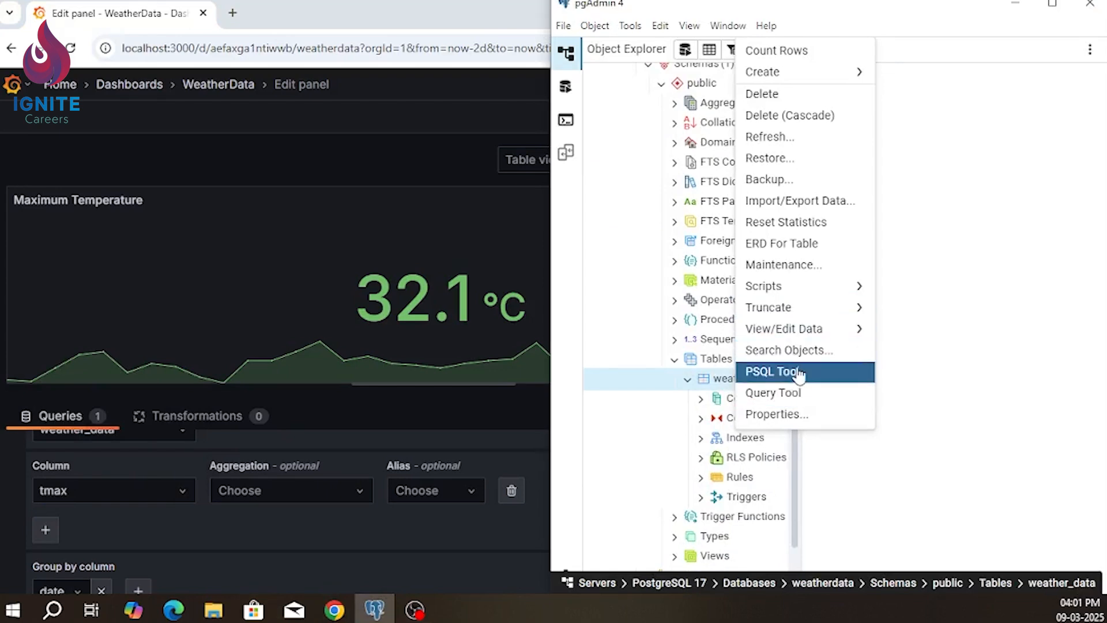
pyautogui.click(773, 371)
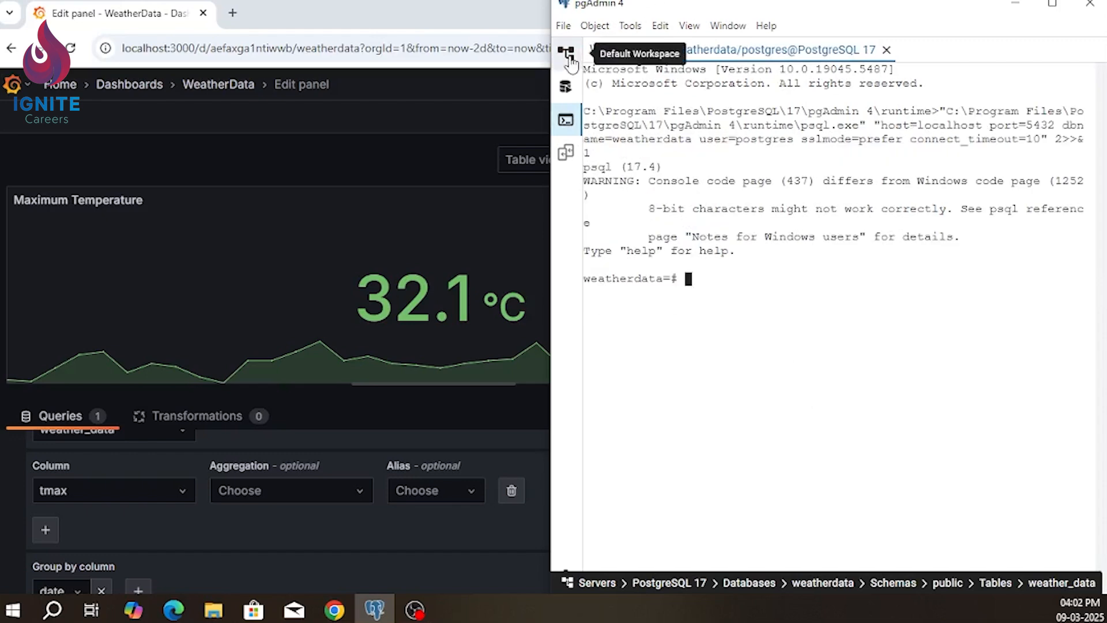
pyautogui.click(566, 52)
pyautogui.scroll(-4, 716, 422)
pyautogui.scroll(-3, 717, 422)
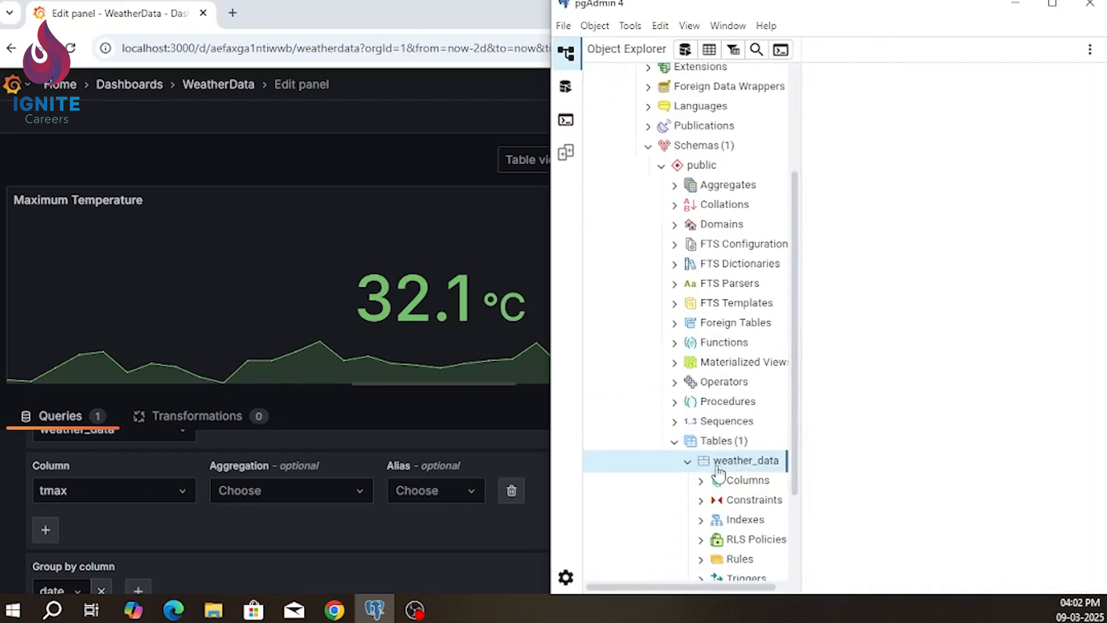
pyautogui.rightClick(739, 460)
pyautogui.moveTo(765, 358)
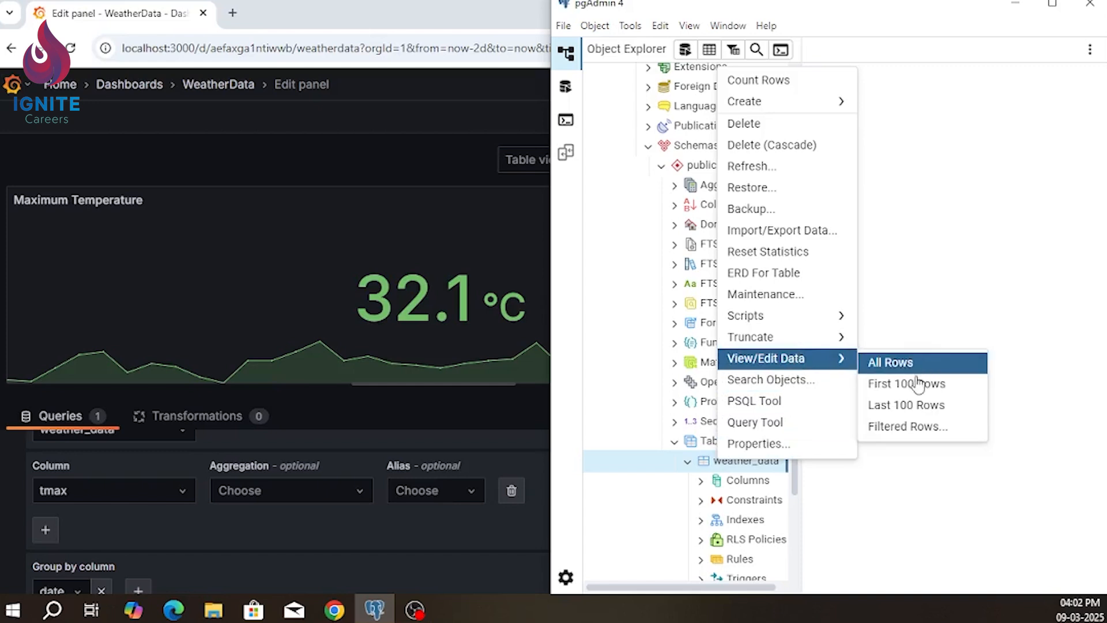
pyautogui.click(890, 362)
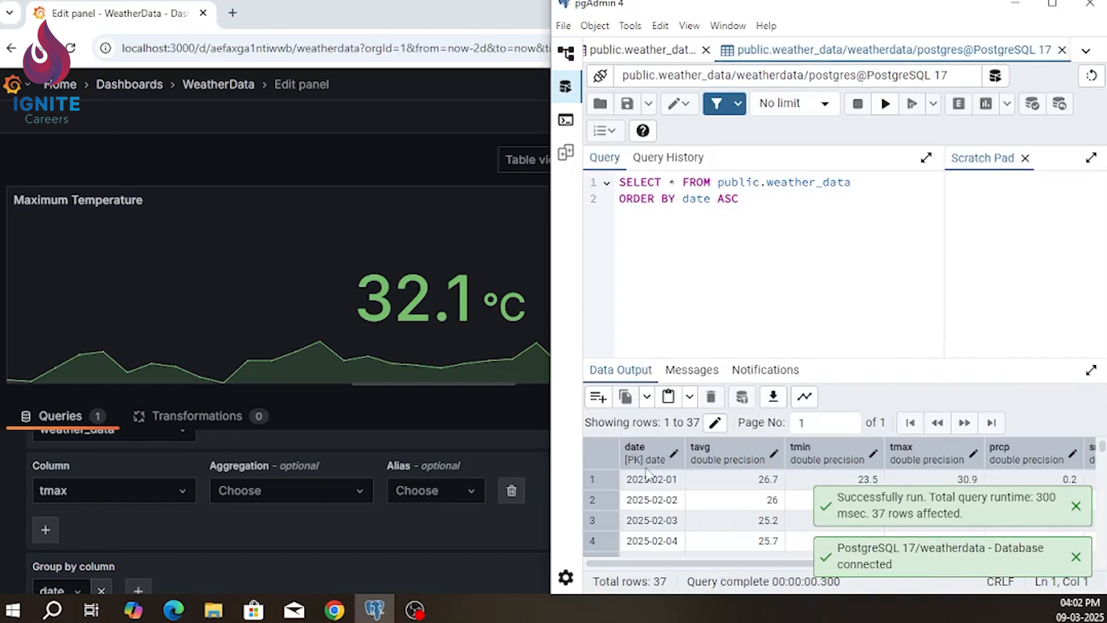
pyautogui.click(104, 492)
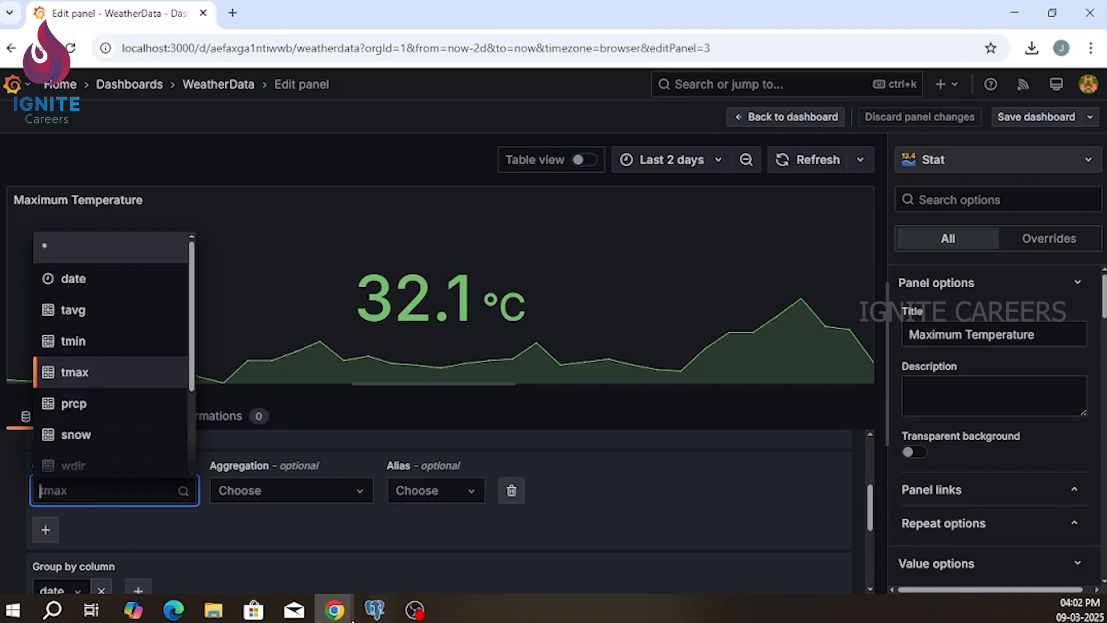
pyautogui.click(375, 611)
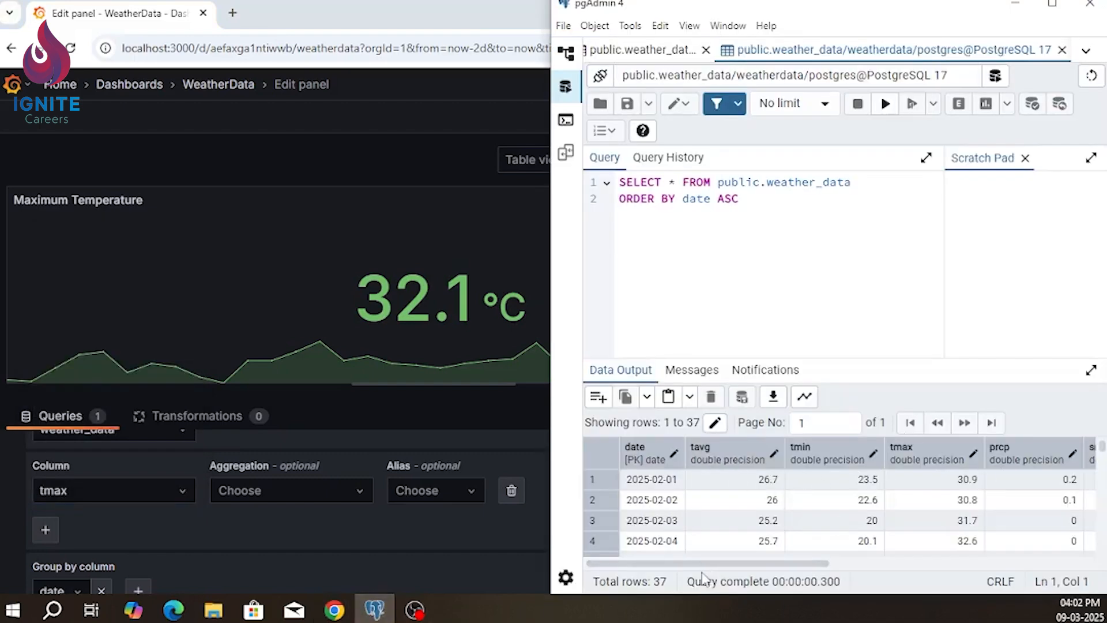
pyautogui.moveTo(707, 564); pyautogui.dragTo(969, 570)
pyautogui.click(375, 610)
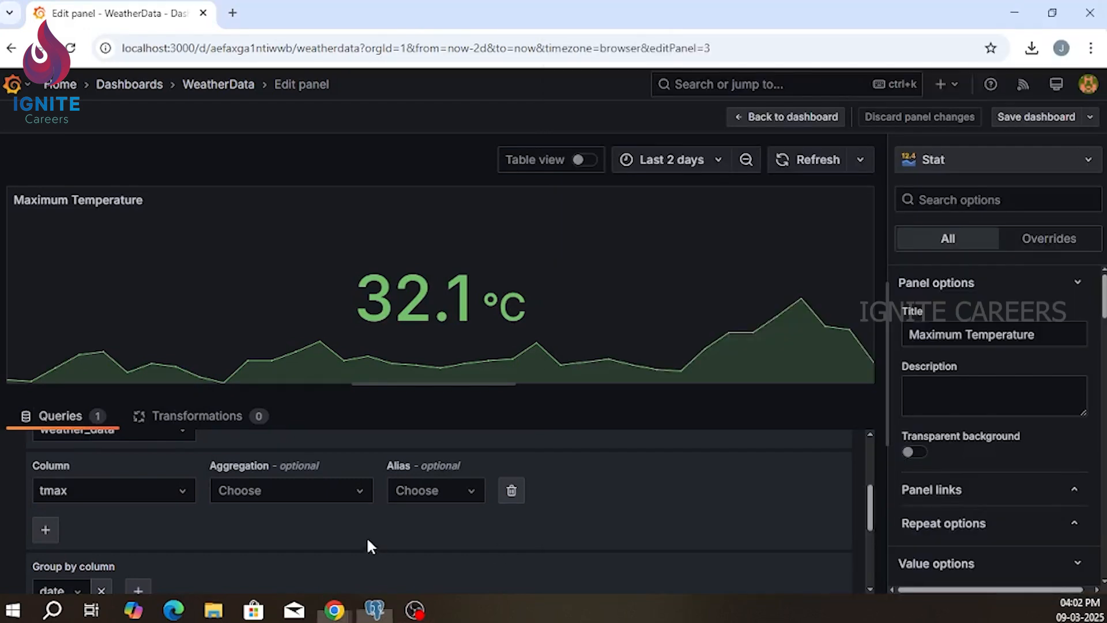
pyautogui.click(79, 489)
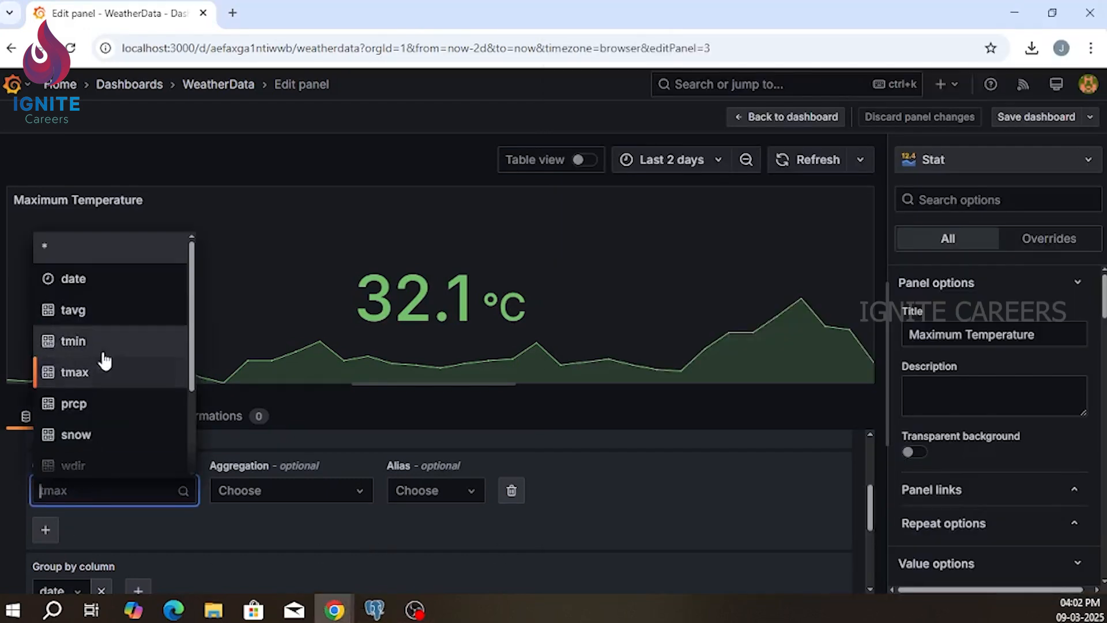
pyautogui.click(73, 309)
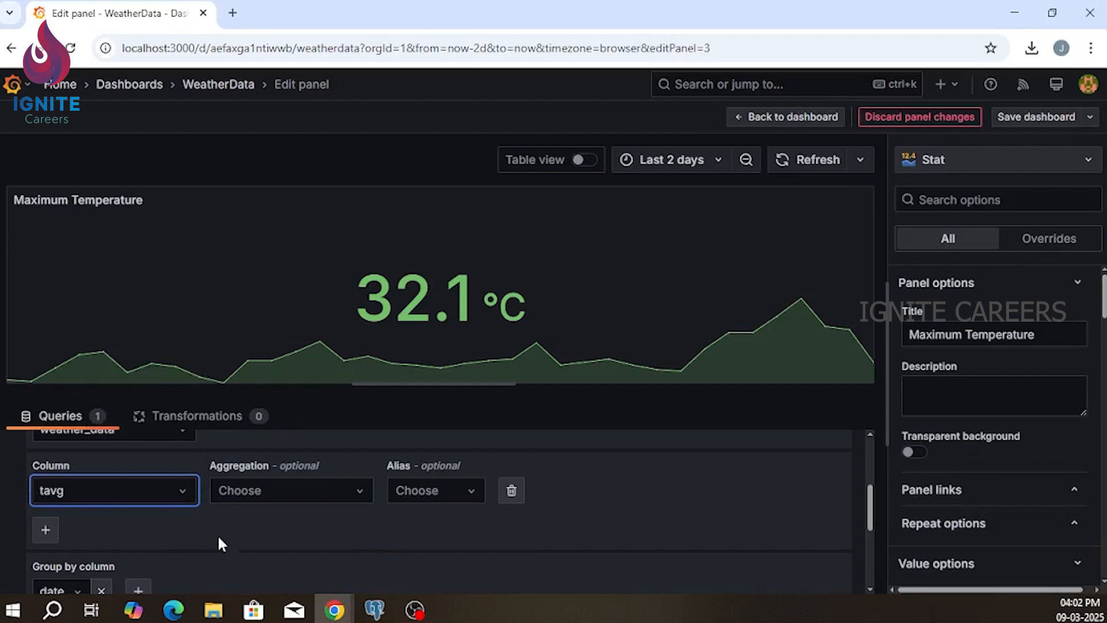
pyautogui.scroll(-1, 237, 538)
pyautogui.scroll(2, 356, 529)
pyautogui.scroll(2, 355, 529)
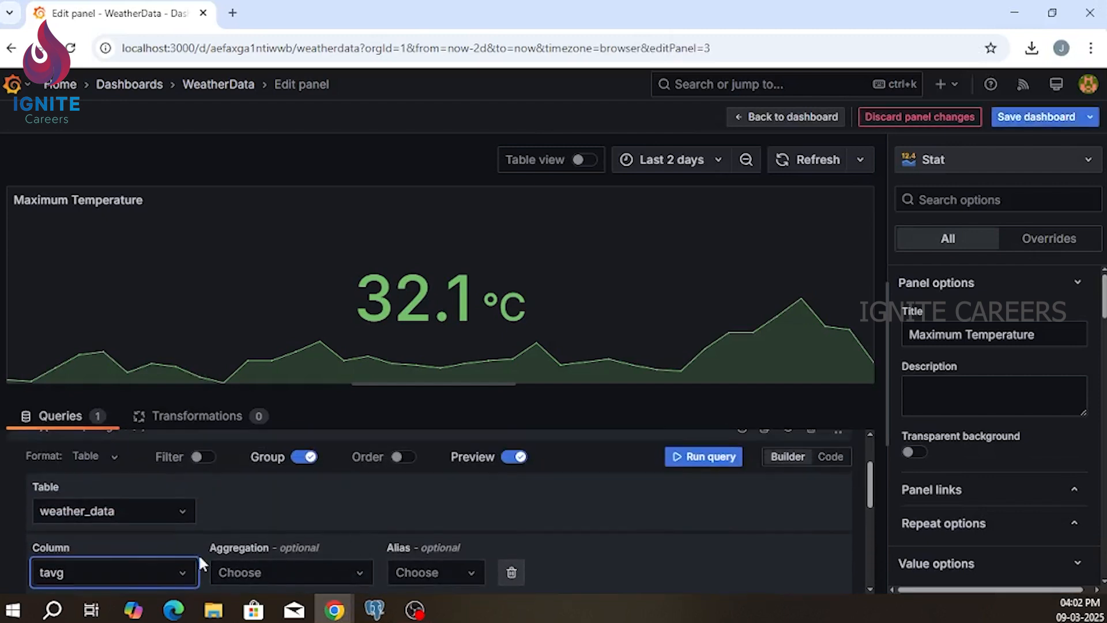
pyautogui.click(109, 571)
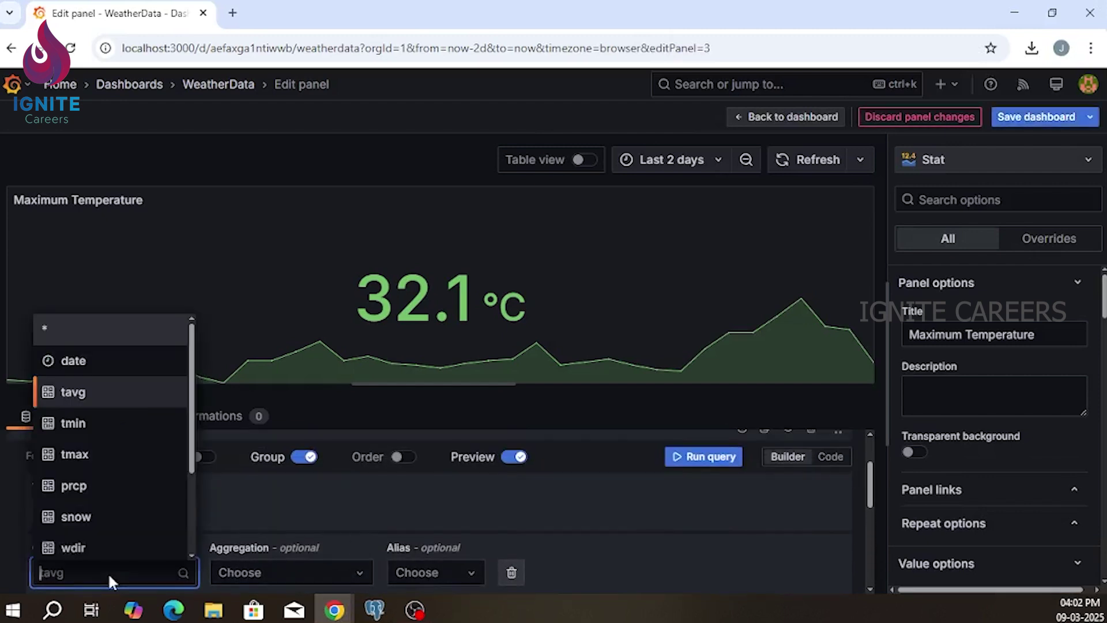
pyautogui.click(709, 456)
pyautogui.click(710, 457)
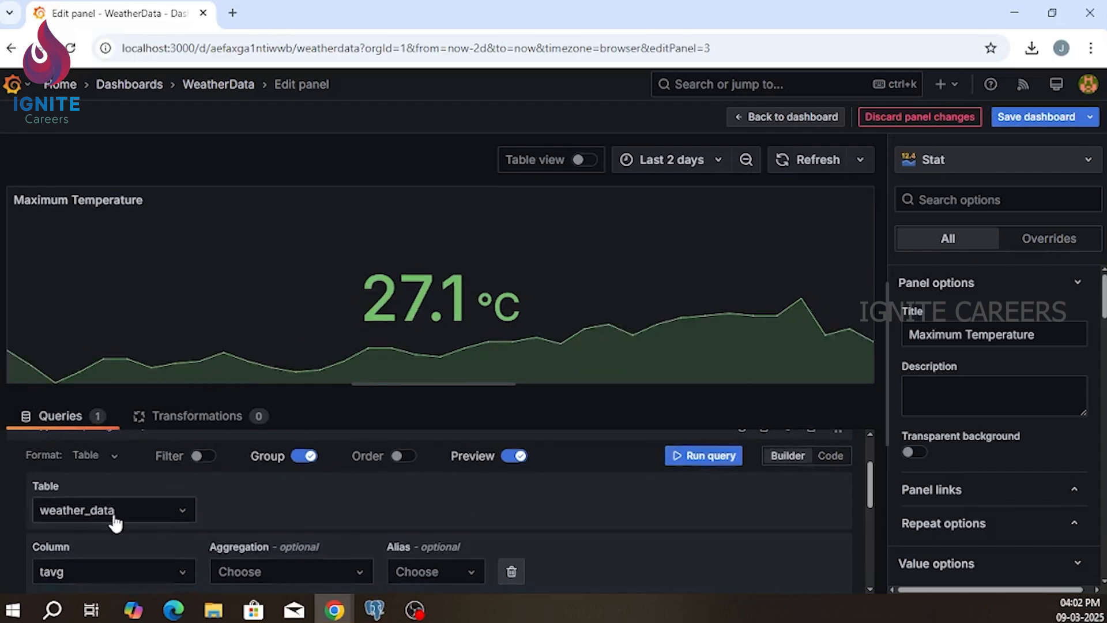
pyautogui.scroll(-2, 114, 522)
pyautogui.scroll(3, 788, 548)
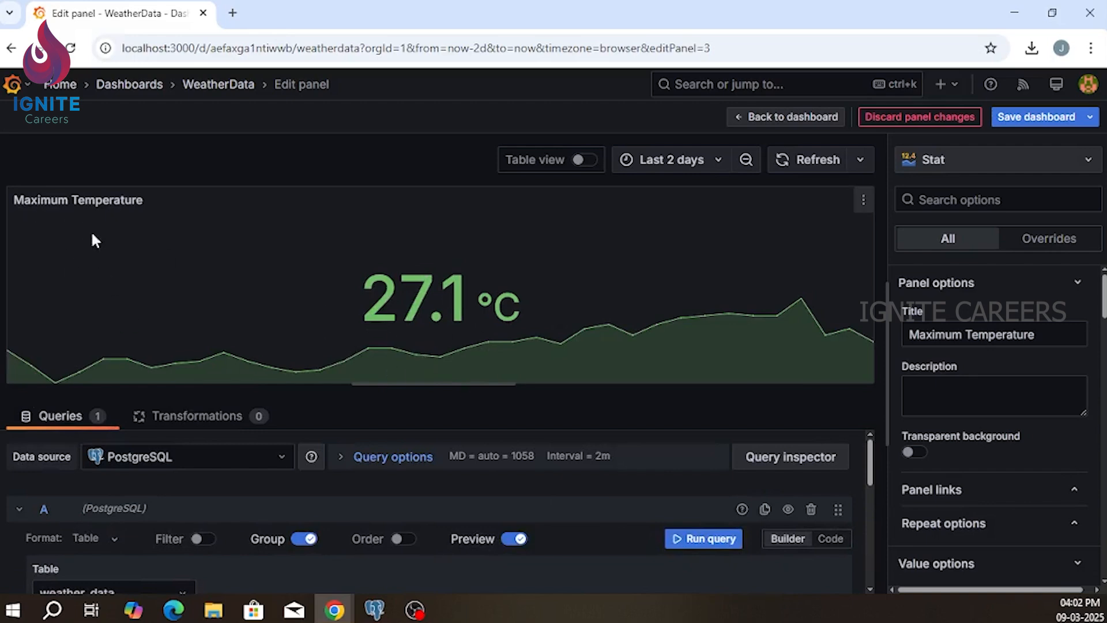
pyautogui.scroll(-3, 286, 481)
pyautogui.scroll(1, 204, 519)
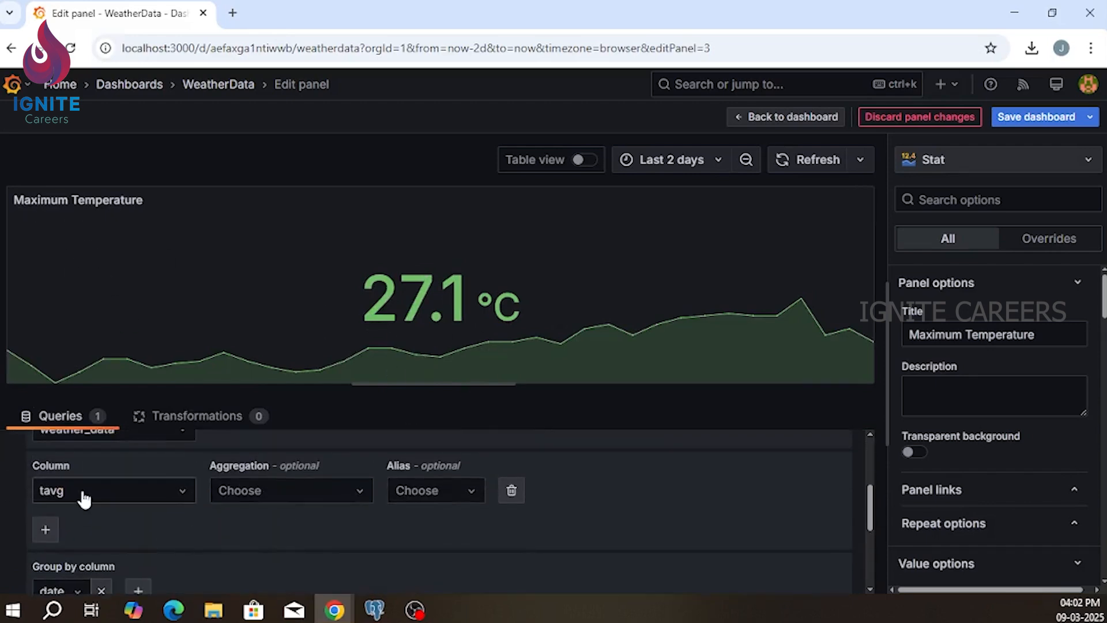
pyautogui.click(83, 491)
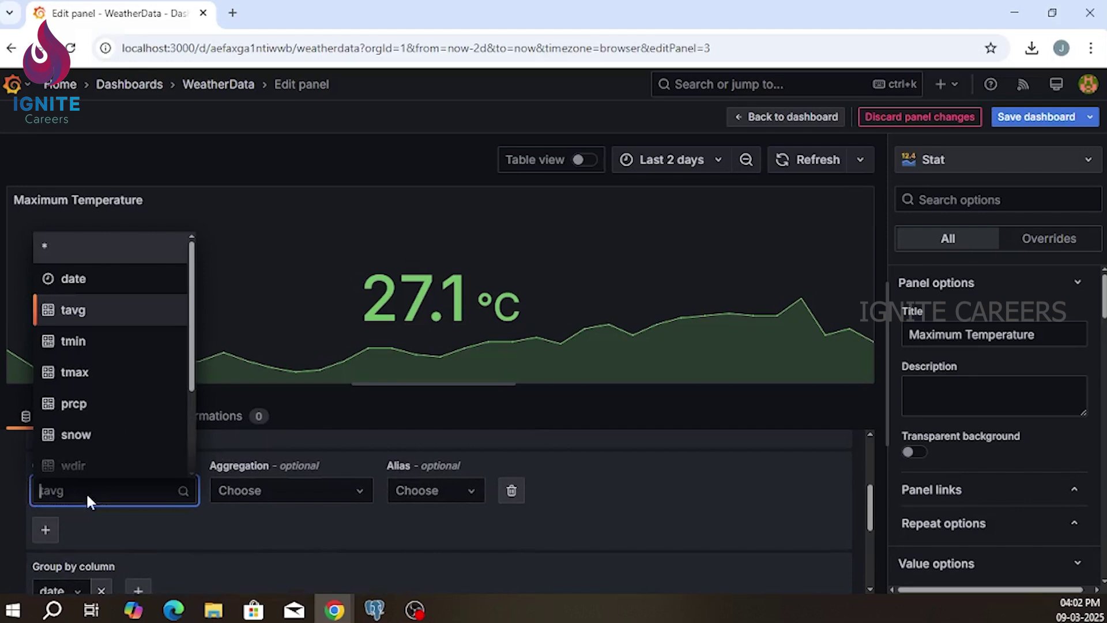
pyautogui.click(74, 372)
pyautogui.scroll(3, 779, 502)
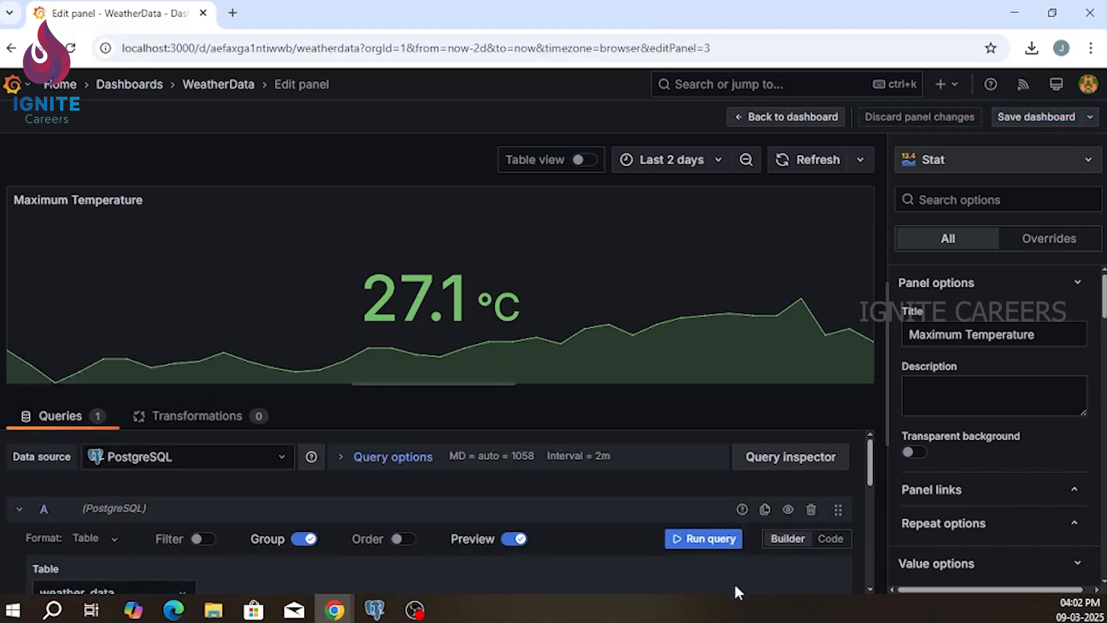
pyautogui.click(705, 540)
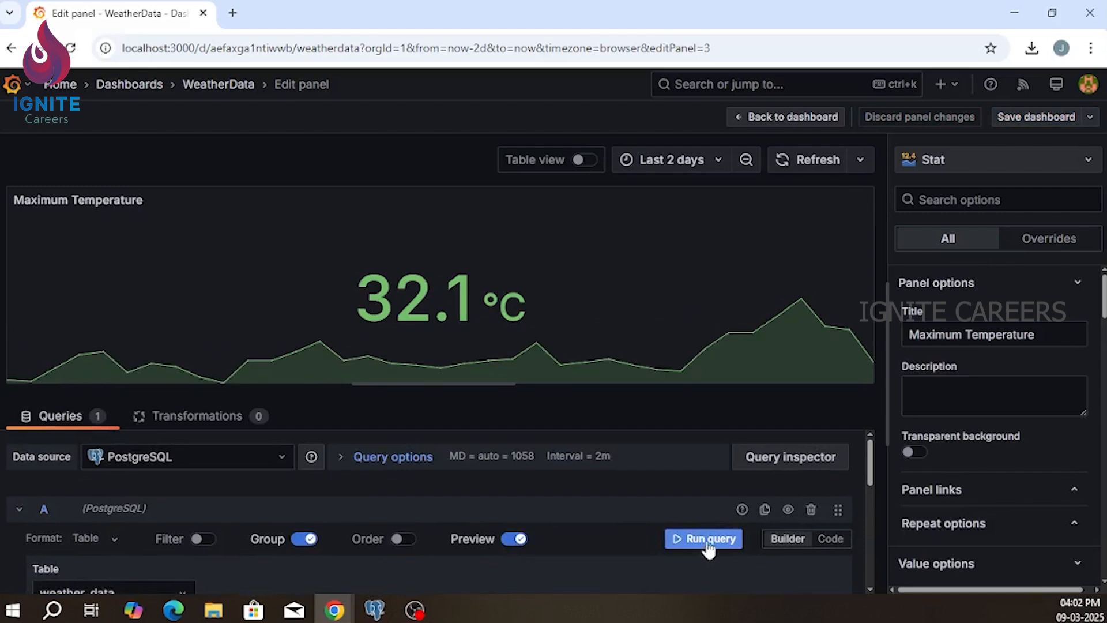
pyautogui.click(778, 116)
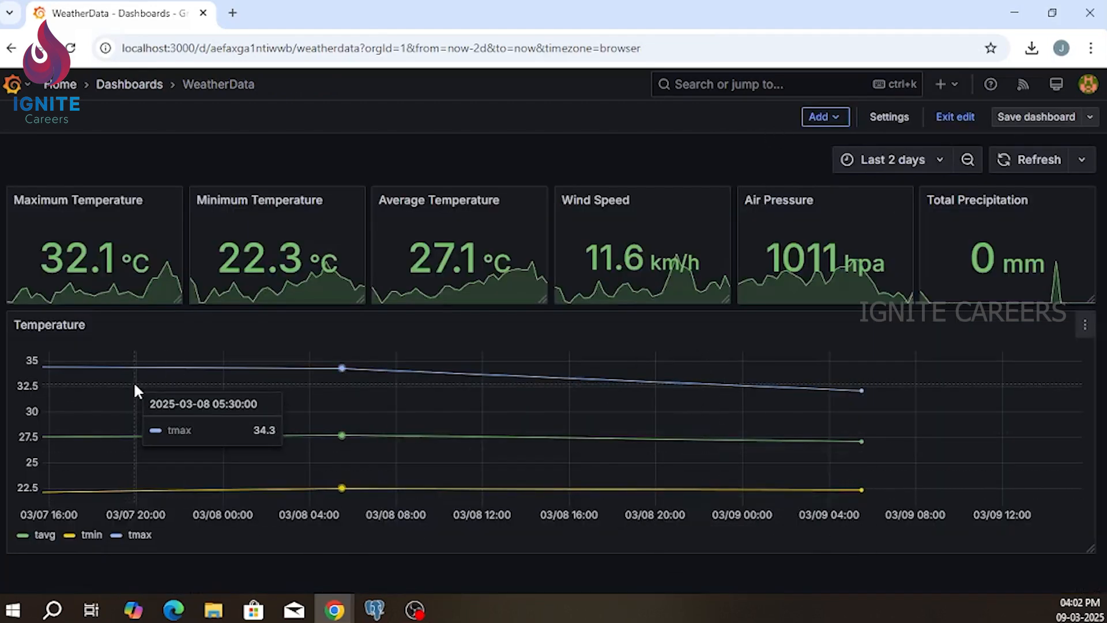